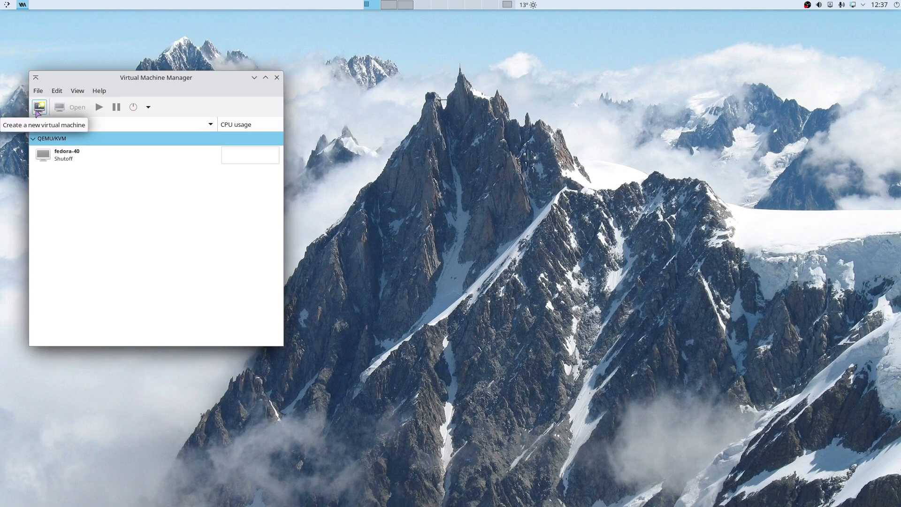
# Set the graphical console scaling preference to Always and close the preferences.
pyautogui.click(56, 92)
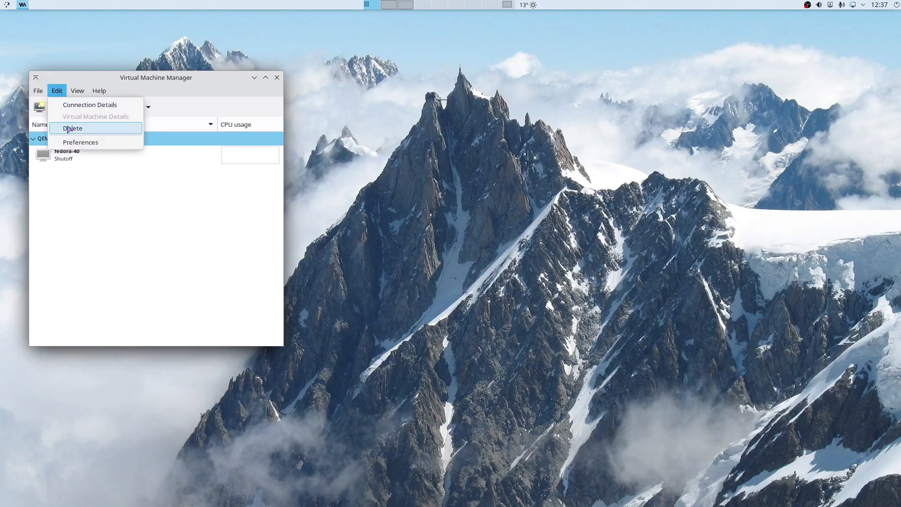
pyautogui.click(76, 143)
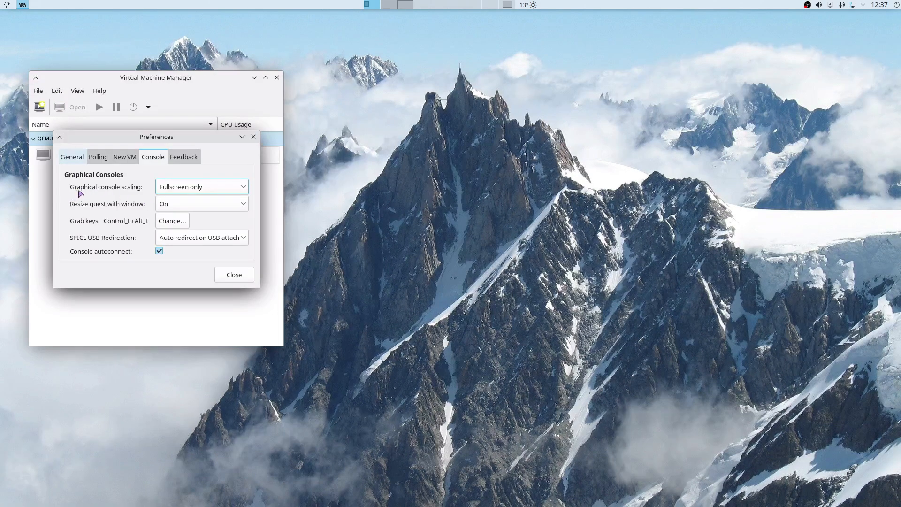
pyautogui.click(245, 190)
pyautogui.click(244, 191)
pyautogui.click(244, 190)
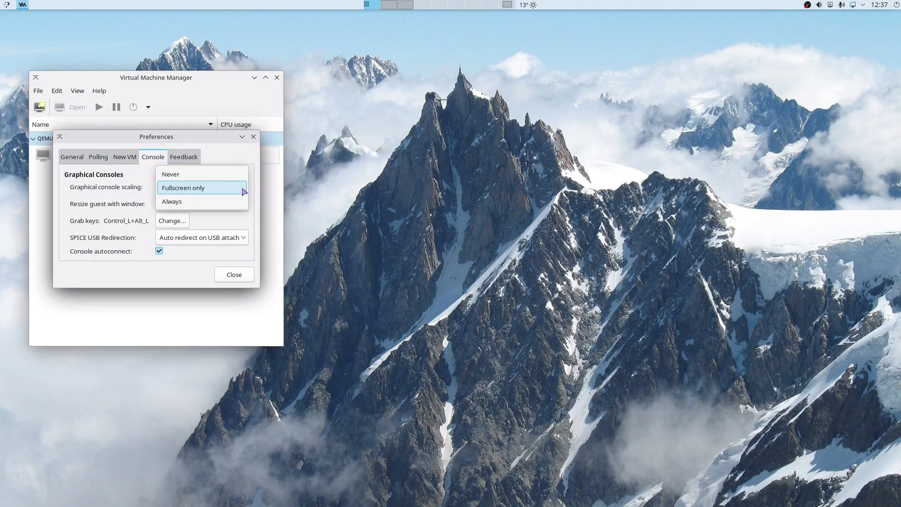
pyautogui.click(201, 203)
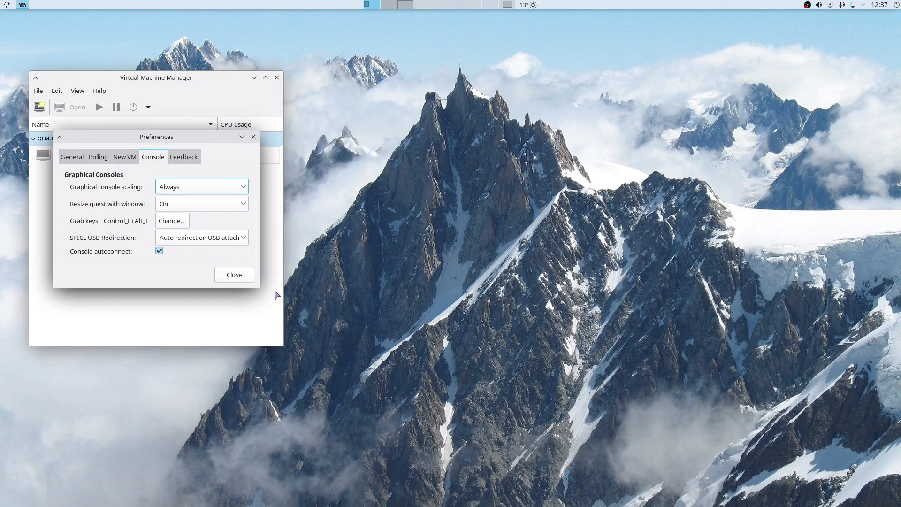
pyautogui.click(235, 274)
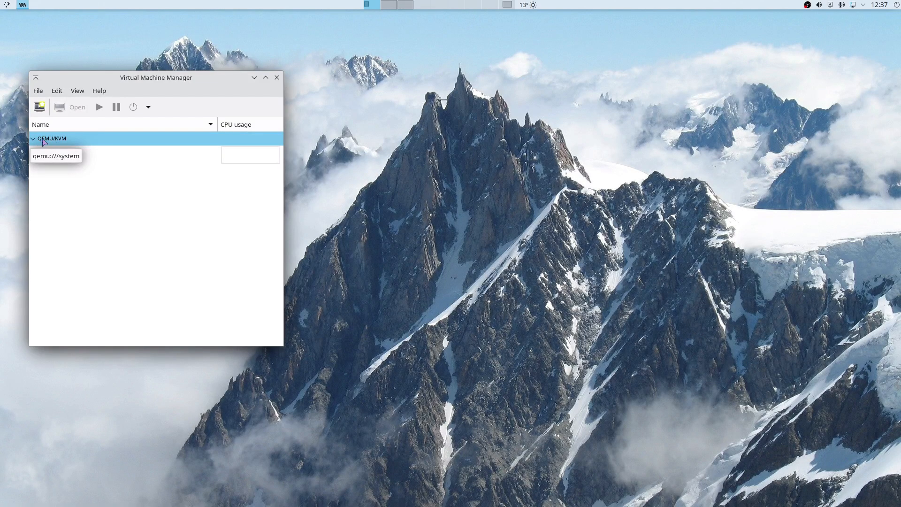
# Open the QEMU/KVM connection details and review the overview, virtual networks, and the default and VIRTM storage pools.
pyautogui.rightClick(72, 139)
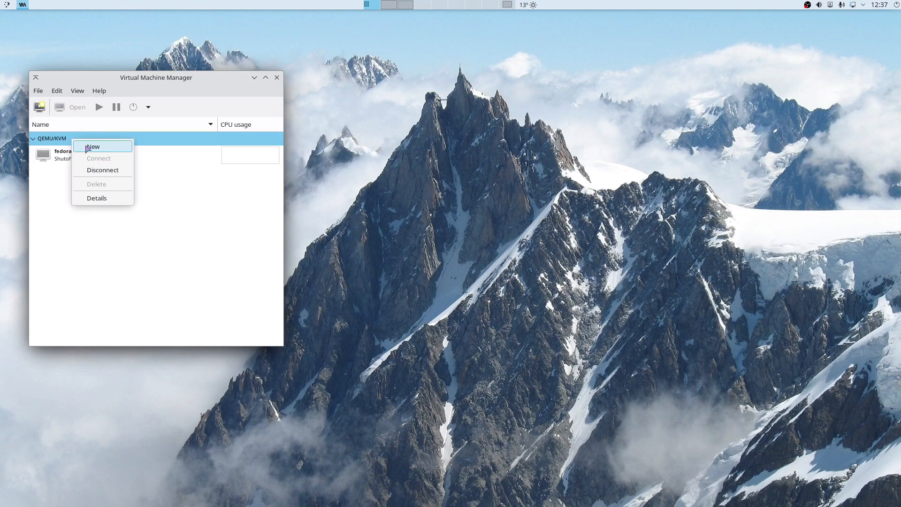
pyautogui.click(110, 199)
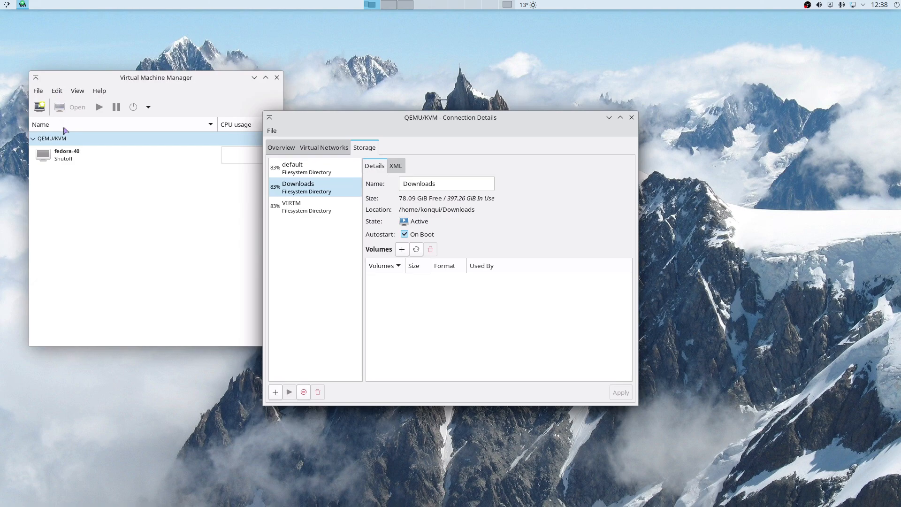
pyautogui.moveTo(401, 122); pyautogui.dragTo(437, 111)
pyautogui.click(319, 140)
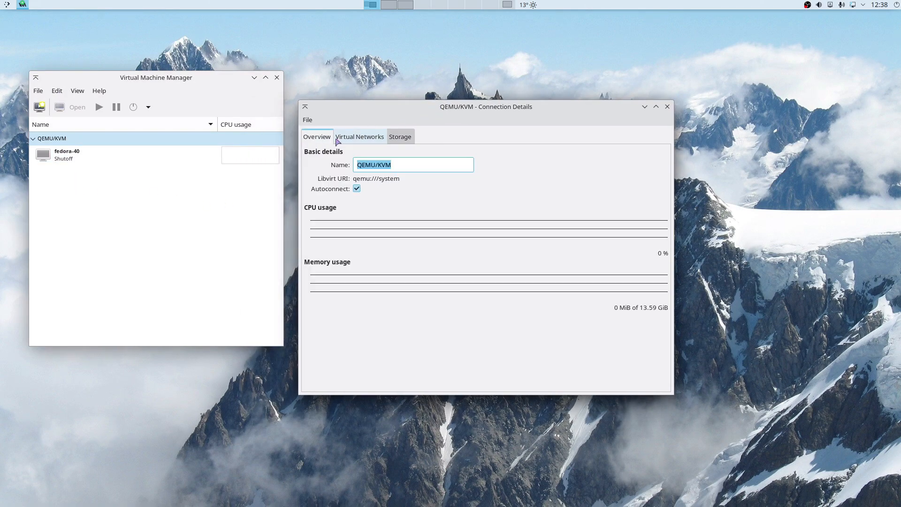
pyautogui.click(346, 138)
pyautogui.click(398, 141)
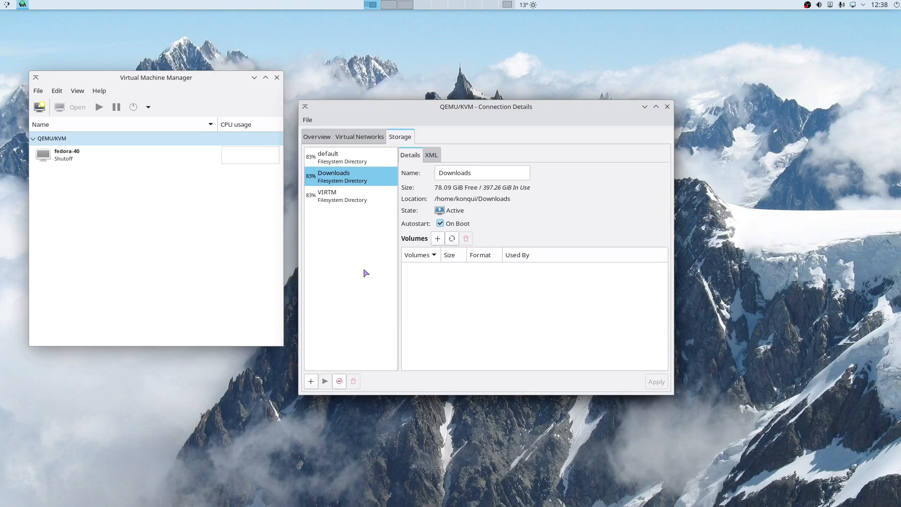
pyautogui.click(332, 158)
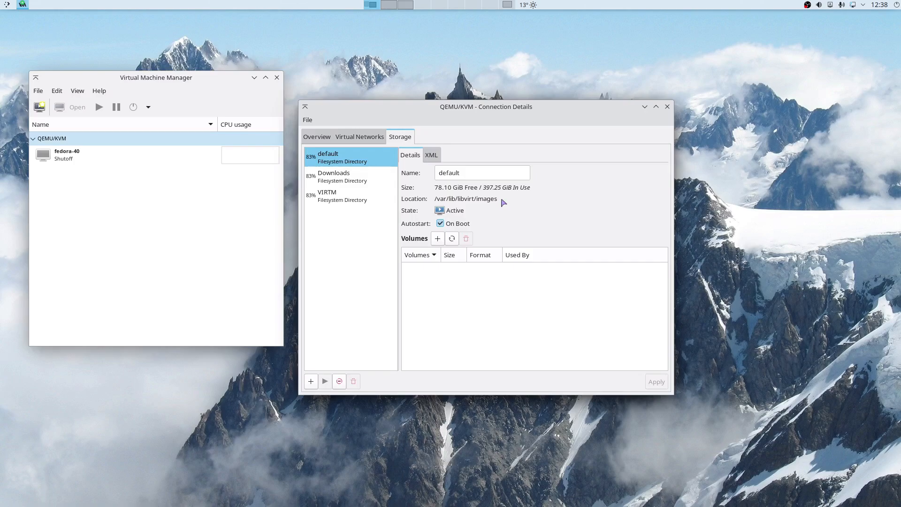
pyautogui.click(346, 203)
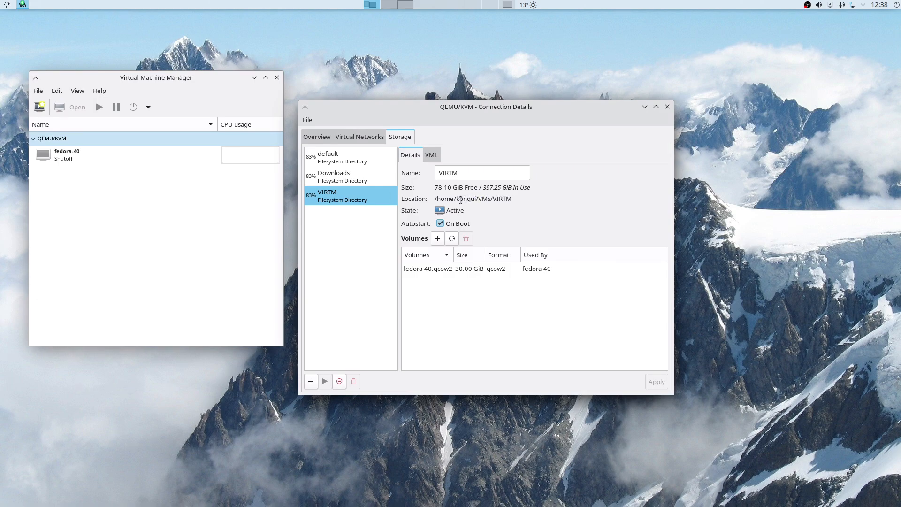
# Create a filesystem directory storage pool named ISO that targets the ISO folder in the home directory.
pyautogui.click(311, 381)
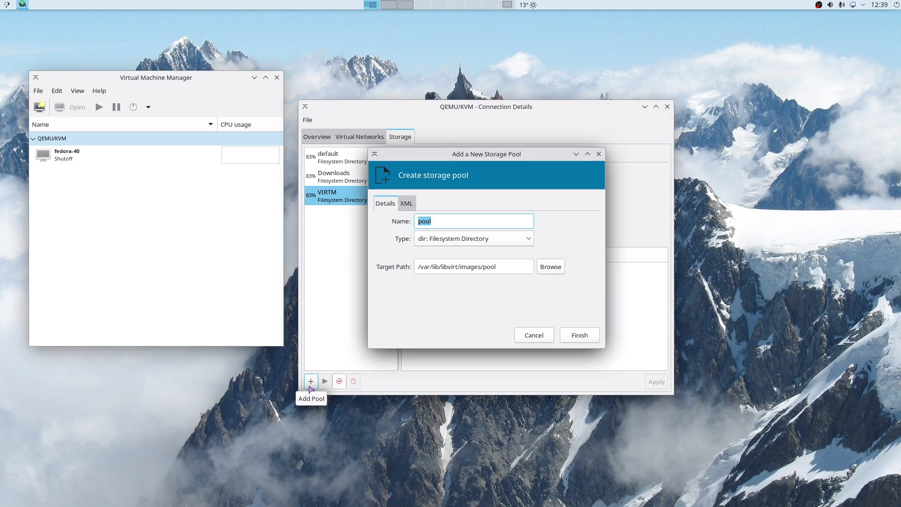
pyautogui.write('ISO')
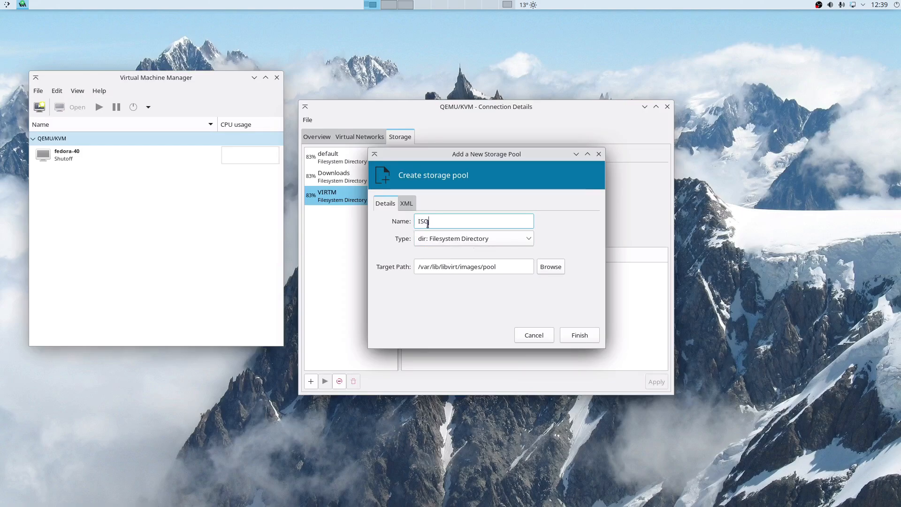
pyautogui.click(553, 268)
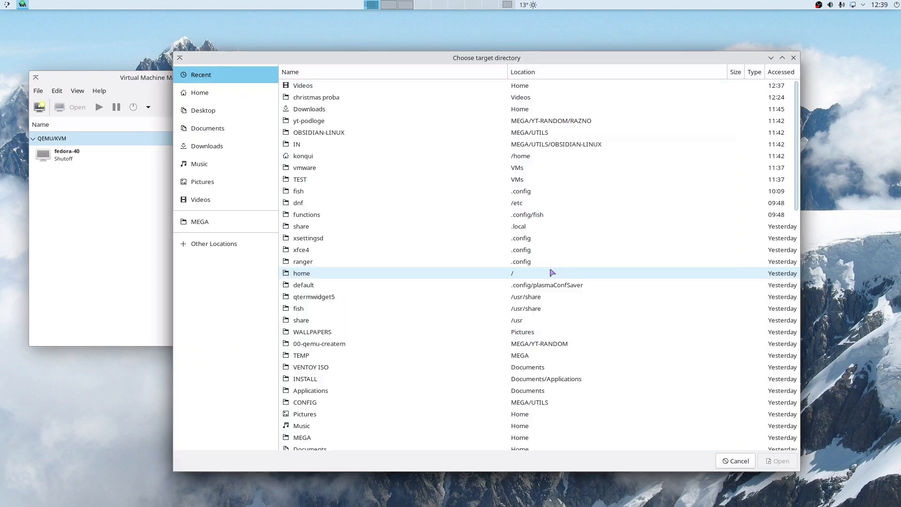
pyautogui.click(210, 95)
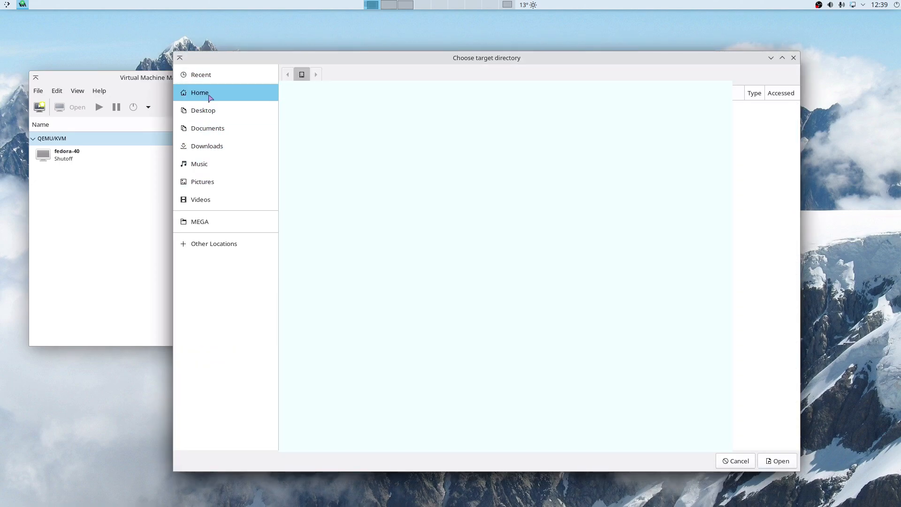
pyautogui.click(311, 157)
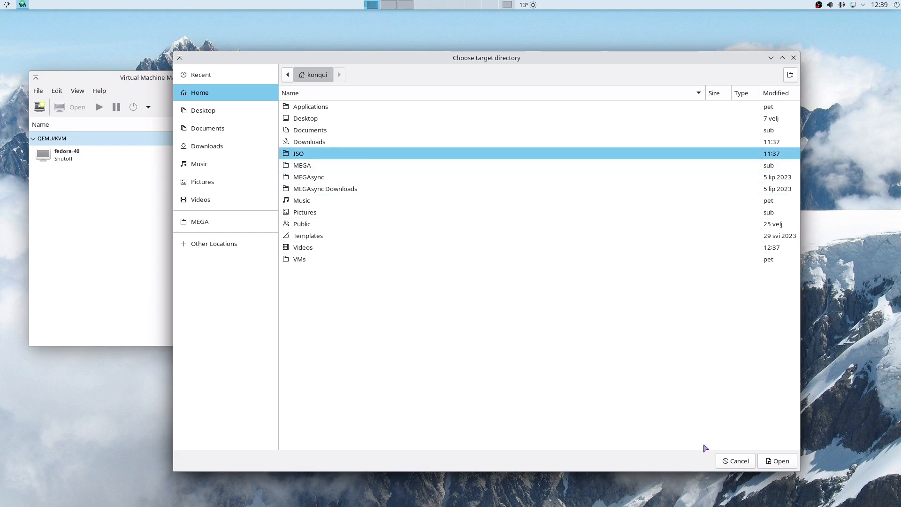
pyautogui.click(779, 464)
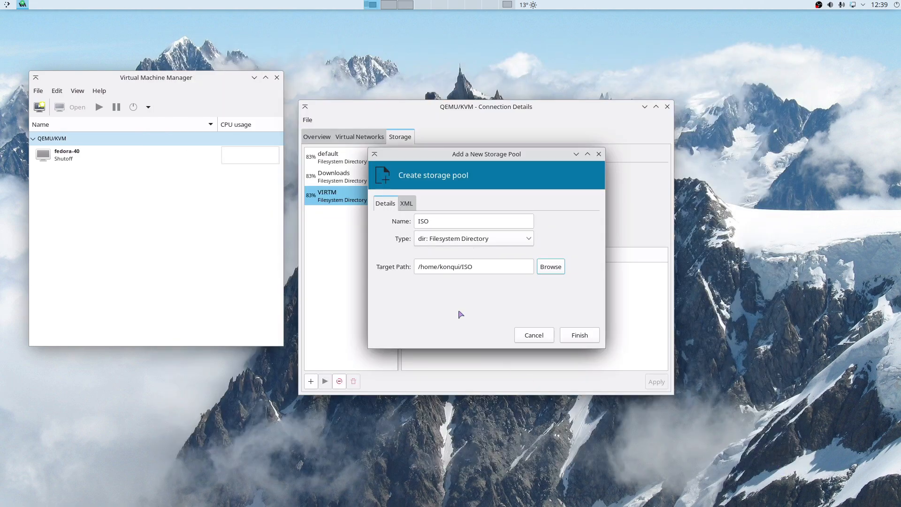
pyautogui.click(576, 334)
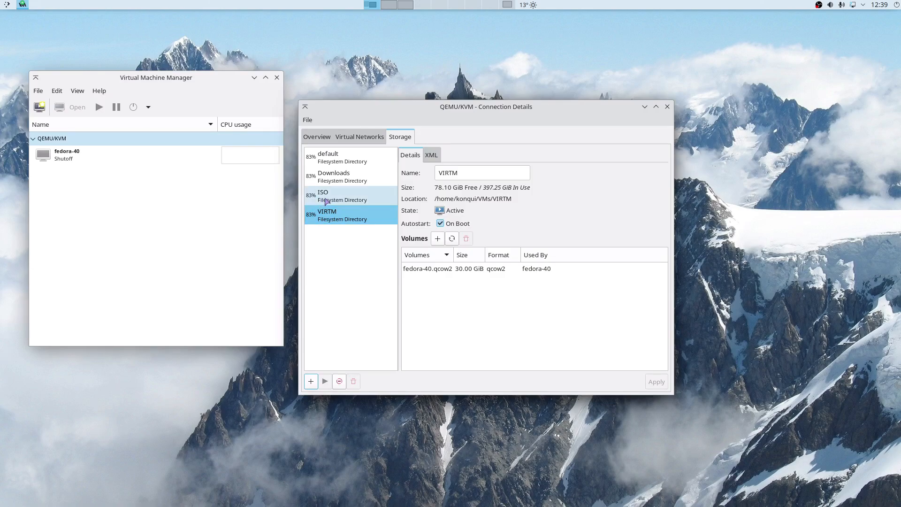
# Compare the volumes in the ISO and Downloads storage pools, and close the connection details.
pyautogui.click(366, 198)
pyautogui.click(334, 181)
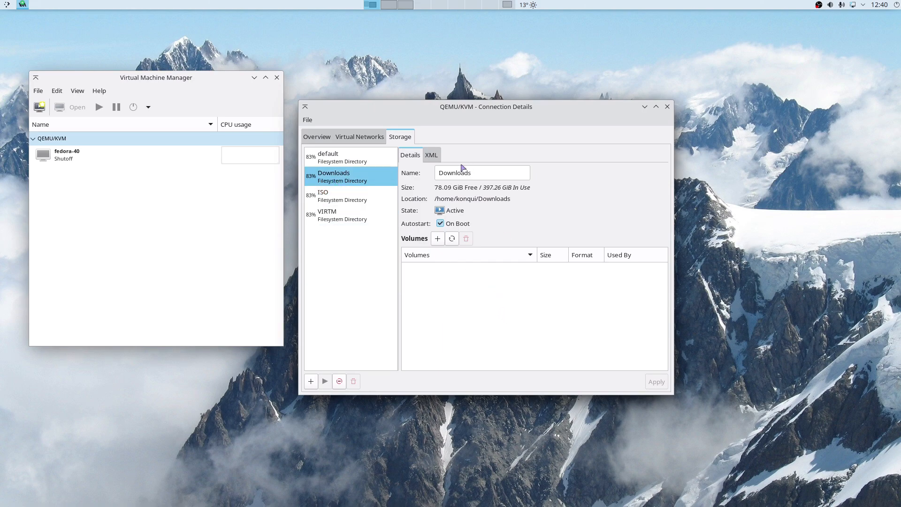
pyautogui.click(343, 200)
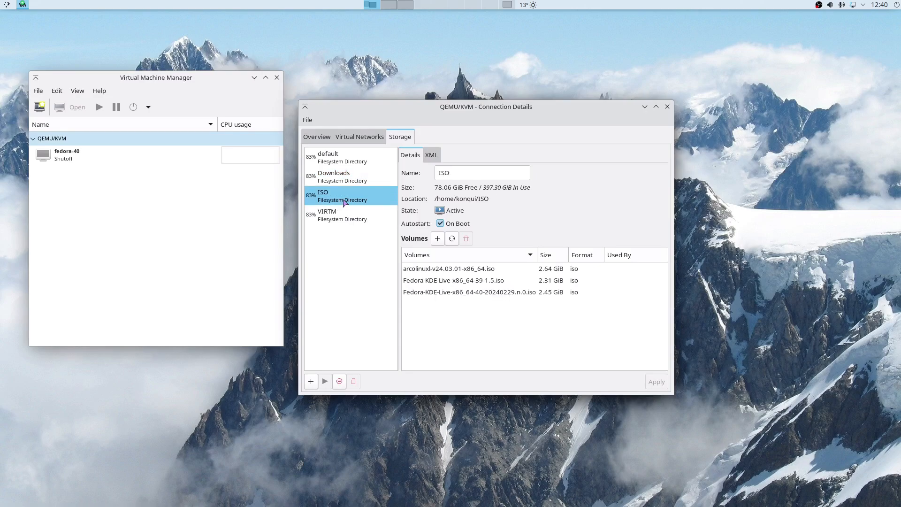
pyautogui.click(347, 176)
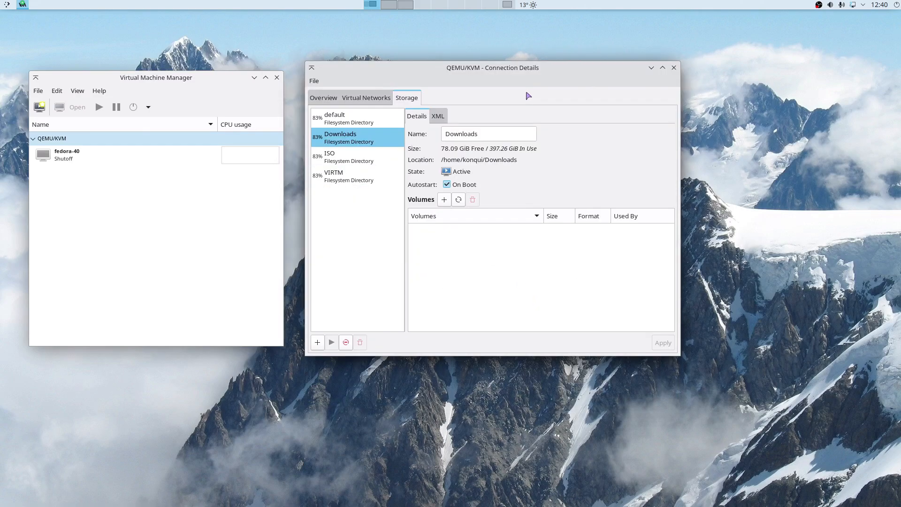
pyautogui.click(674, 68)
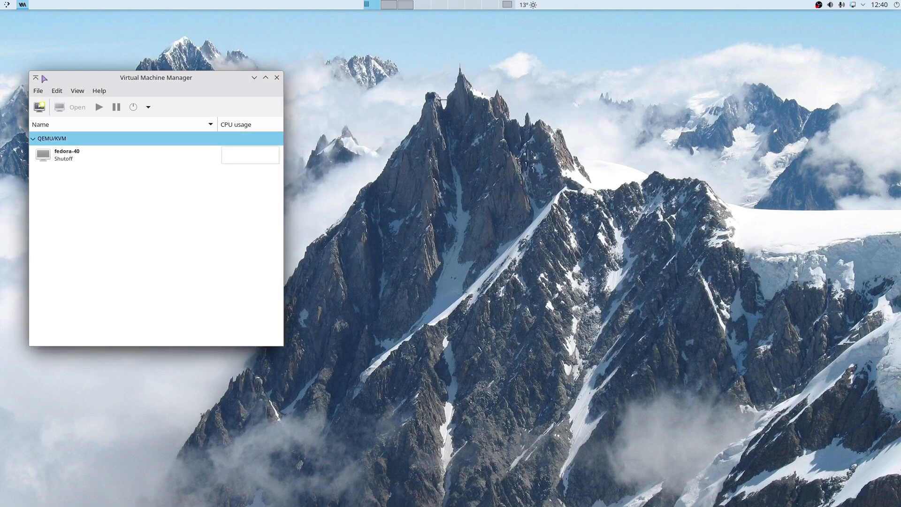
# Start creating a new virtual machine that installs from local install media (ISO image or CDROM).
pyautogui.click(39, 108)
pyautogui.moveTo(103, 92); pyautogui.dragTo(440, 87)
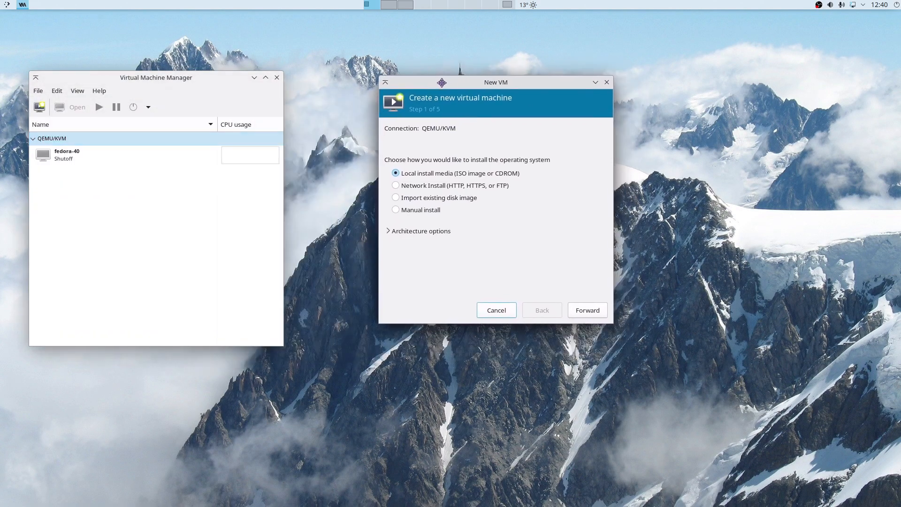
pyautogui.click(595, 322)
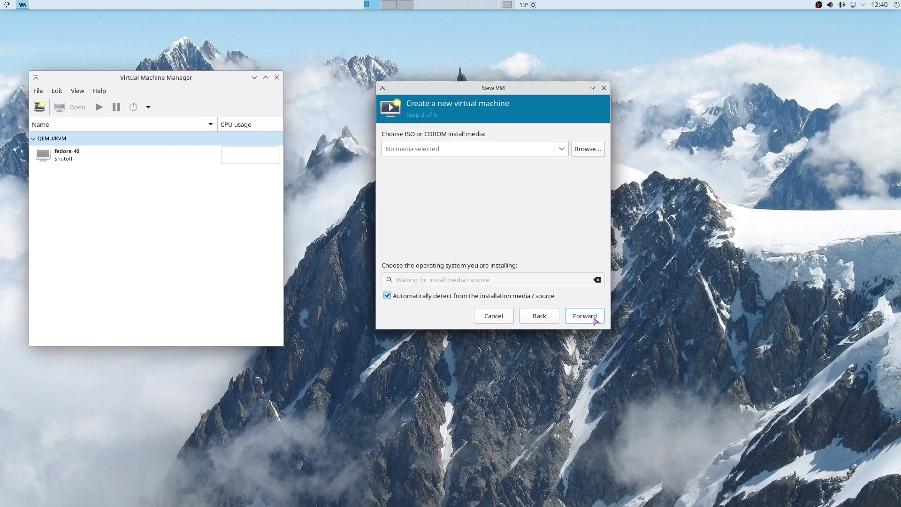
# Choose Fedora-KDE-Live-x86_64-39-1.5.iso from the local ISO folder in the home directory as the install media.
pyautogui.click(589, 149)
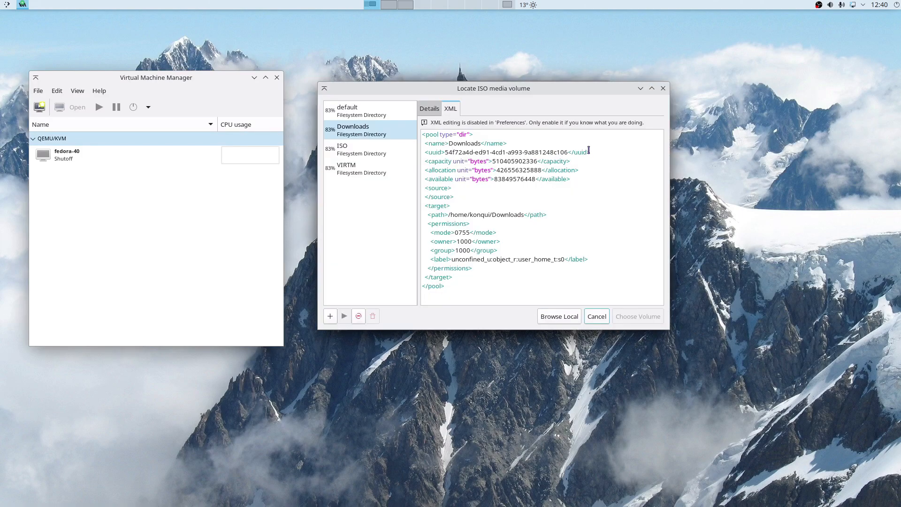
pyautogui.click(437, 107)
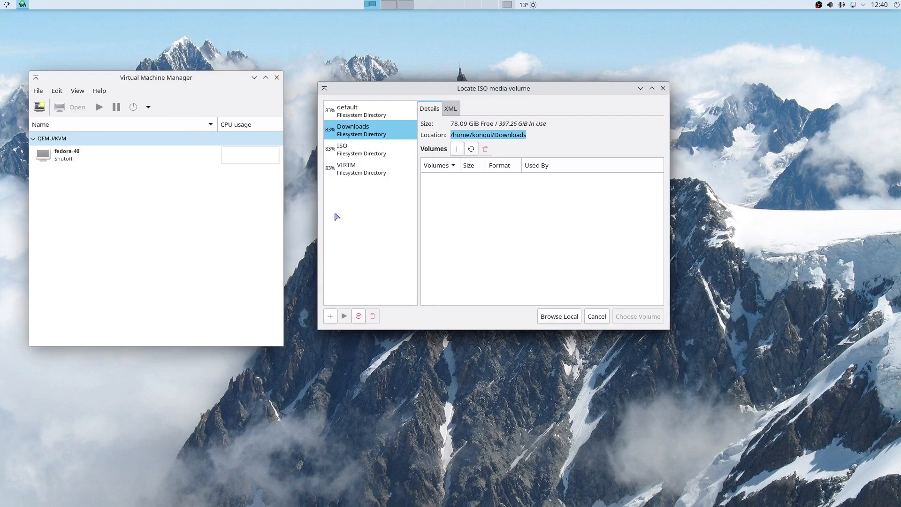
pyautogui.click(348, 151)
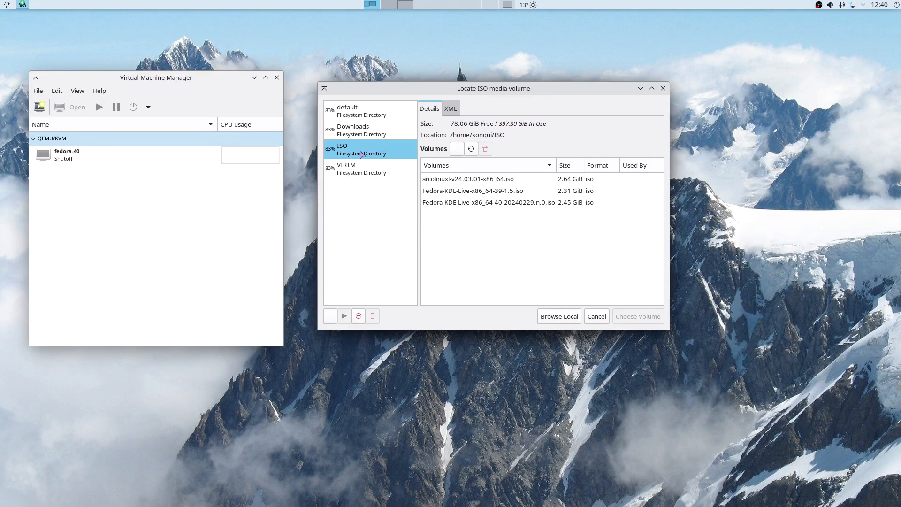
pyautogui.click(563, 318)
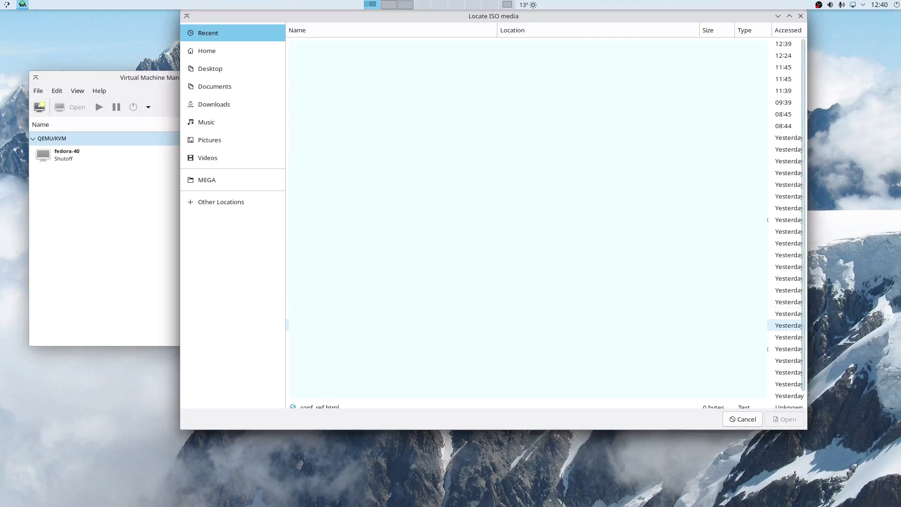
pyautogui.click(207, 50)
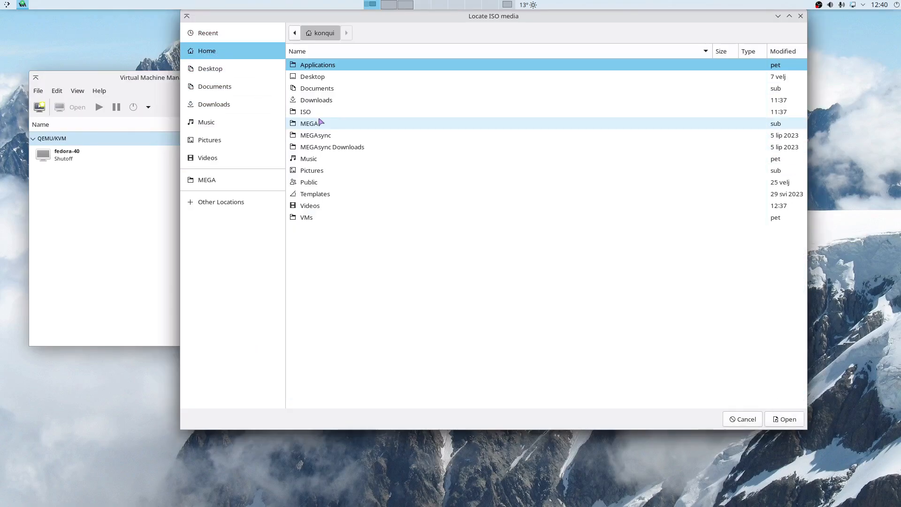
pyautogui.doubleClick(316, 115)
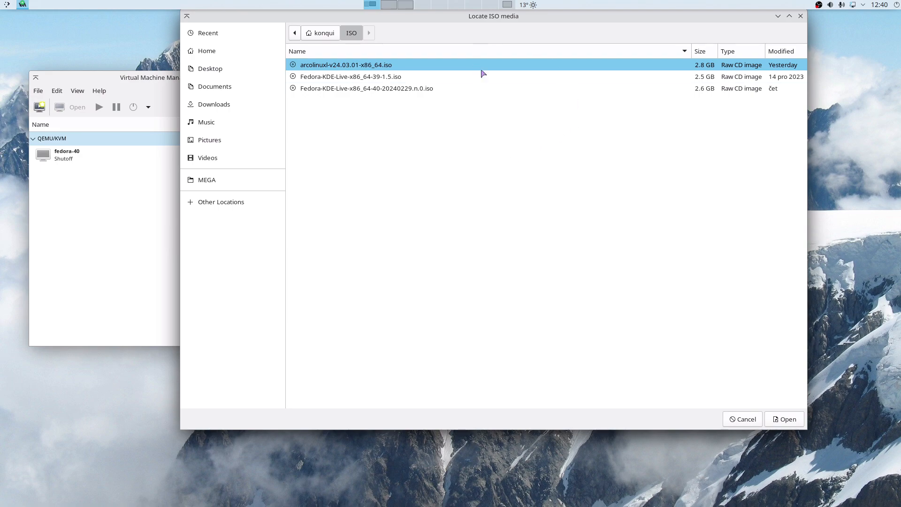
pyautogui.click(322, 78)
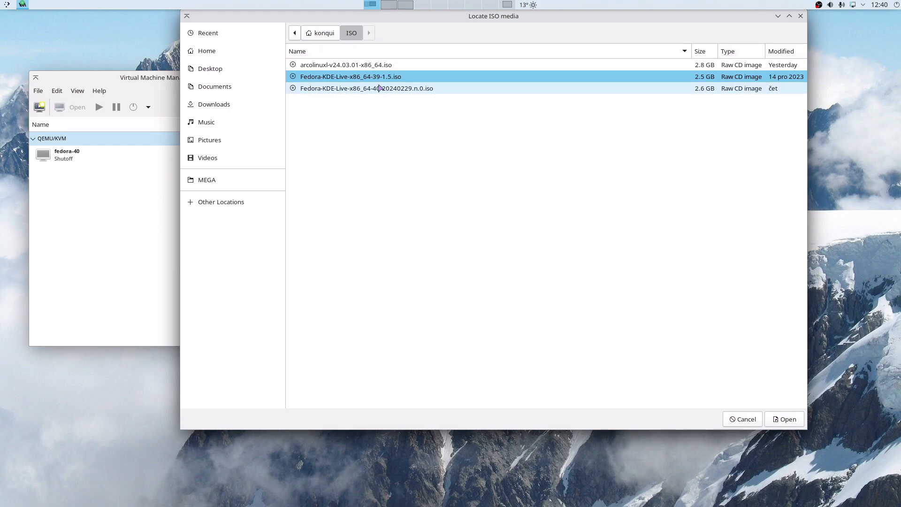
pyautogui.click(784, 419)
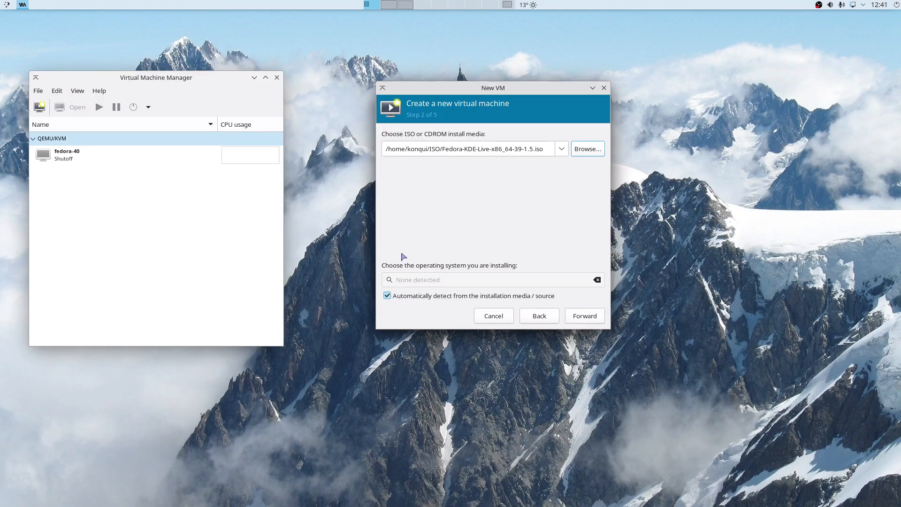
# Turn off automatic detection of the operating system and choose Fedora (fedora-unknown) instead.
pyautogui.click(387, 296)
pyautogui.click(415, 280)
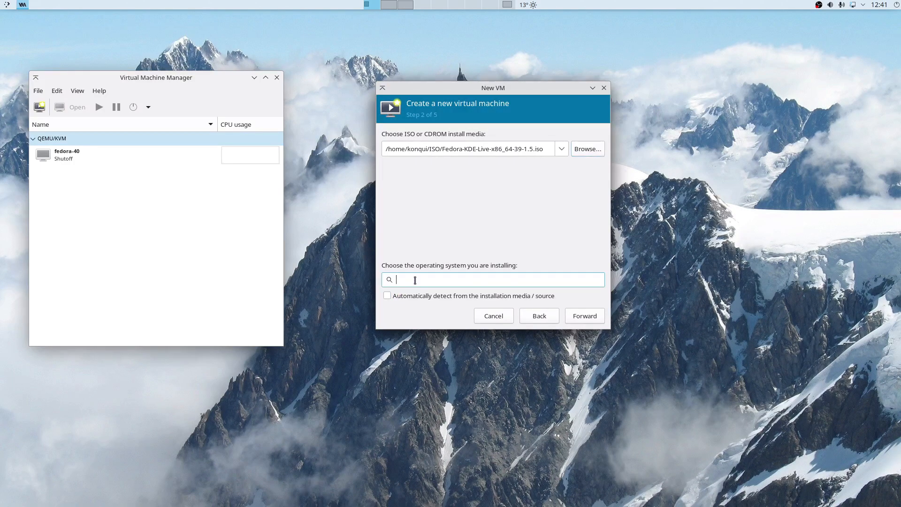
pyautogui.write('fed')
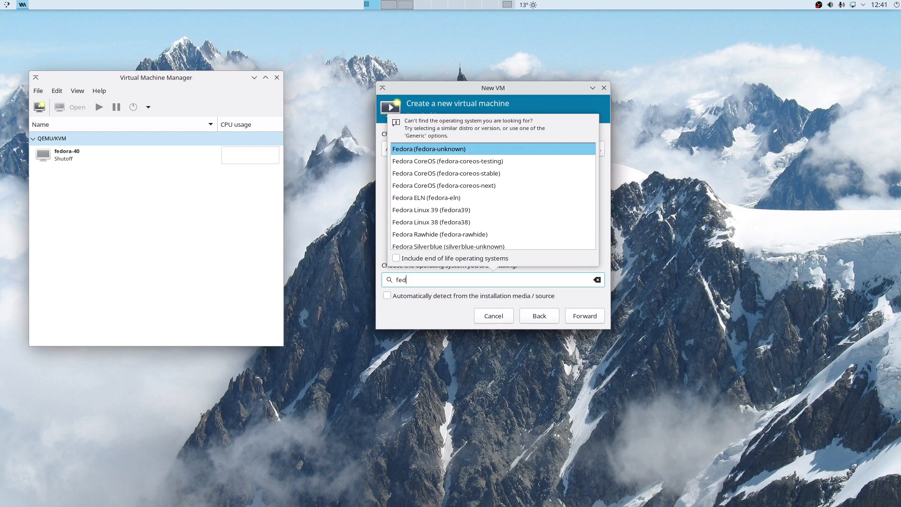
pyautogui.click(435, 151)
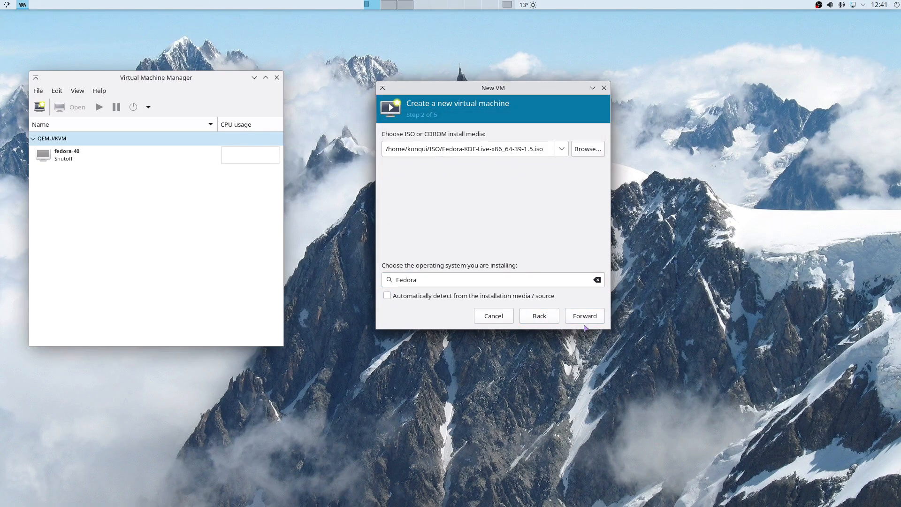
# Set the new virtual machine's memory to 8192 MiB and proceed to its storage settings.
pyautogui.click(599, 317)
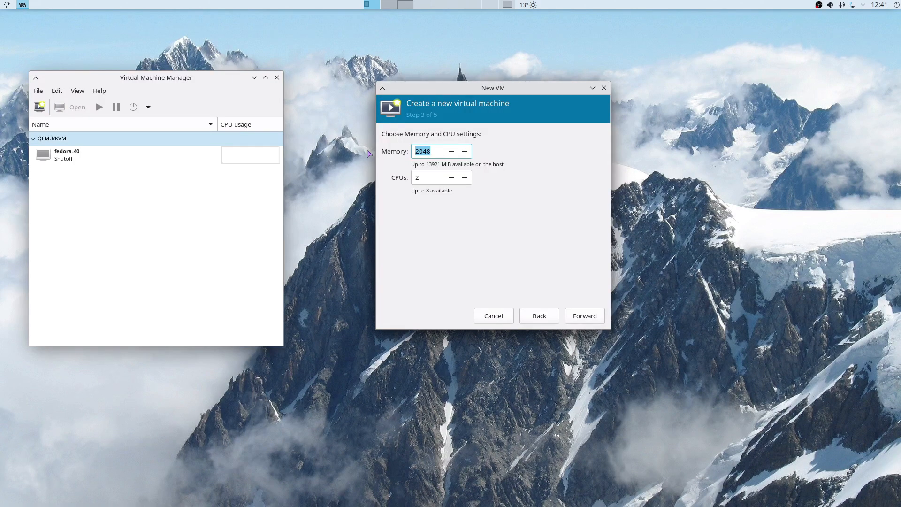
pyautogui.write('8192')
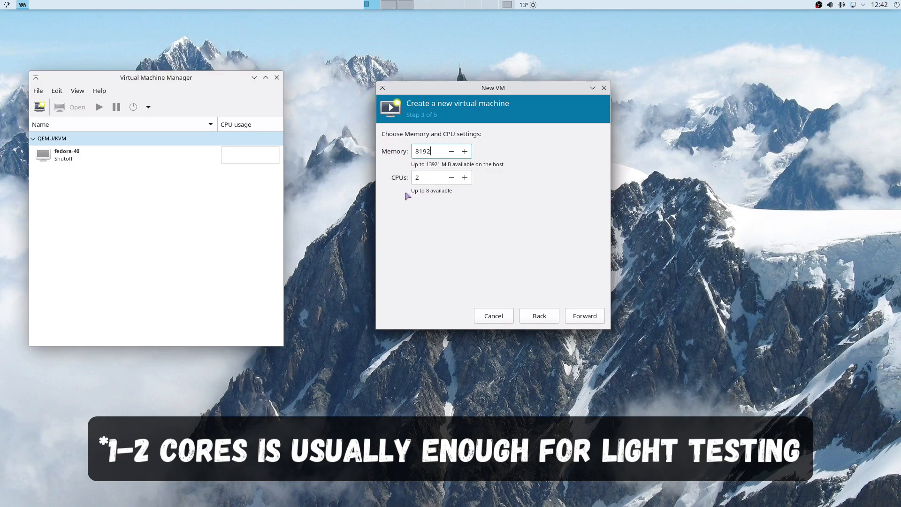
pyautogui.click(591, 323)
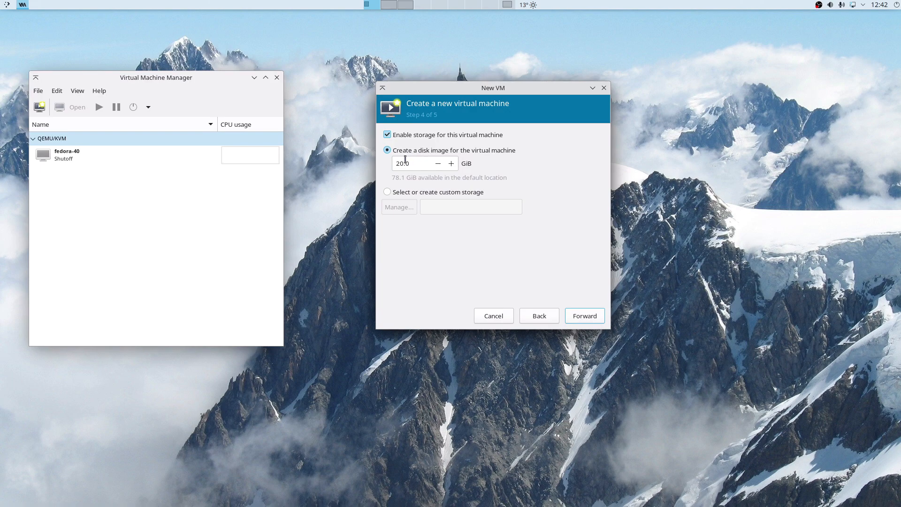
# Switch the virtual machine to custom storage and open the VIRTM storage pool.
pyautogui.click(389, 192)
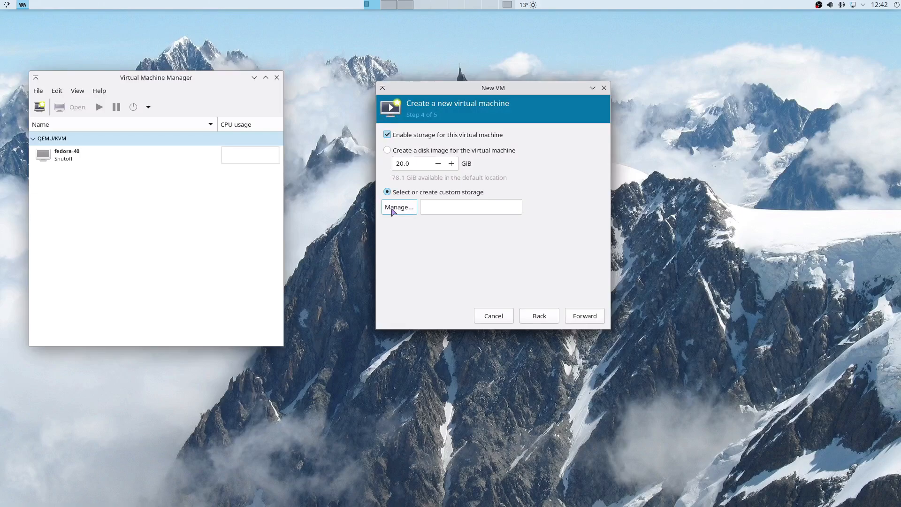
pyautogui.click(394, 211)
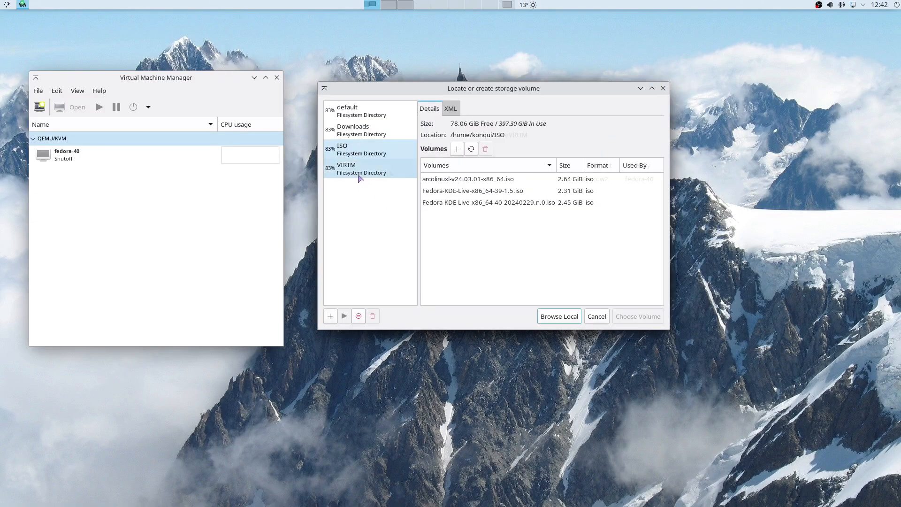
pyautogui.click(358, 176)
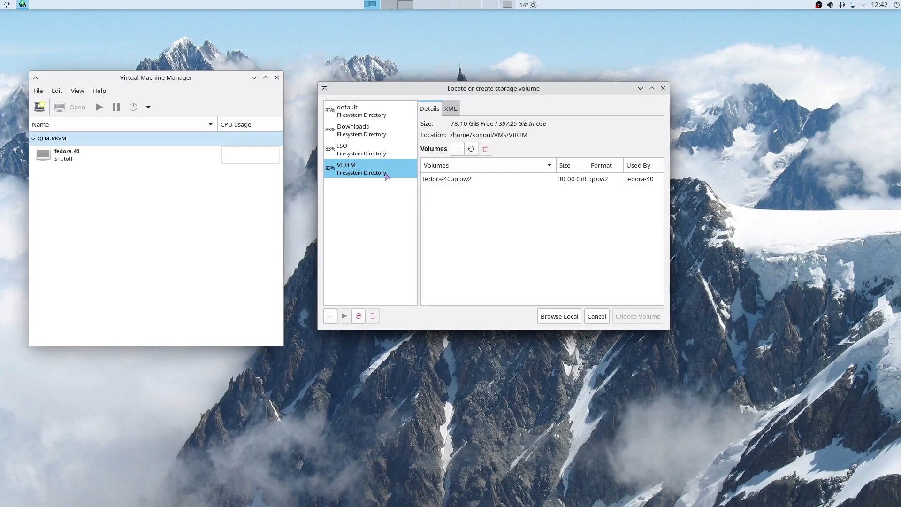
# Create a 30 GiB qcow2 volume named fedora-39 in the VIRTM pool and choose it as the virtual machine's disk.
pyautogui.click(457, 150)
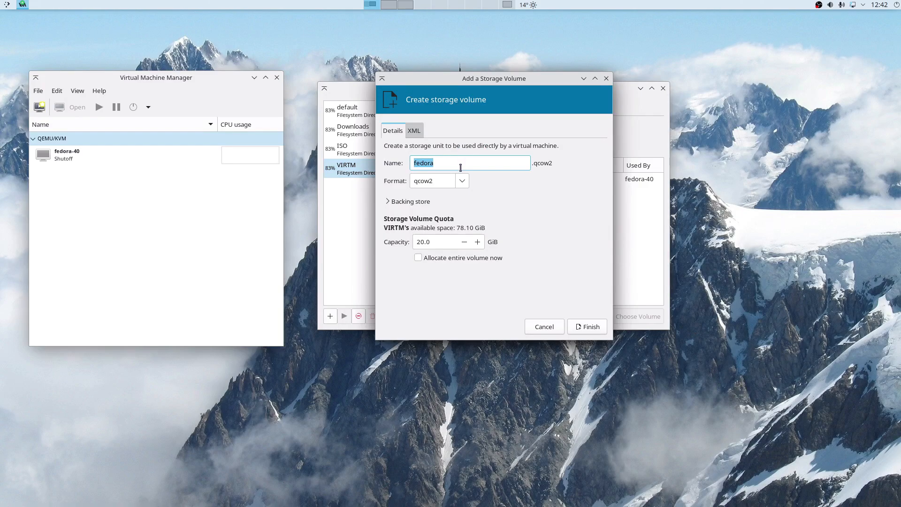
pyautogui.click(461, 167)
pyautogui.moveTo(420, 242); pyautogui.dragTo(413, 244)
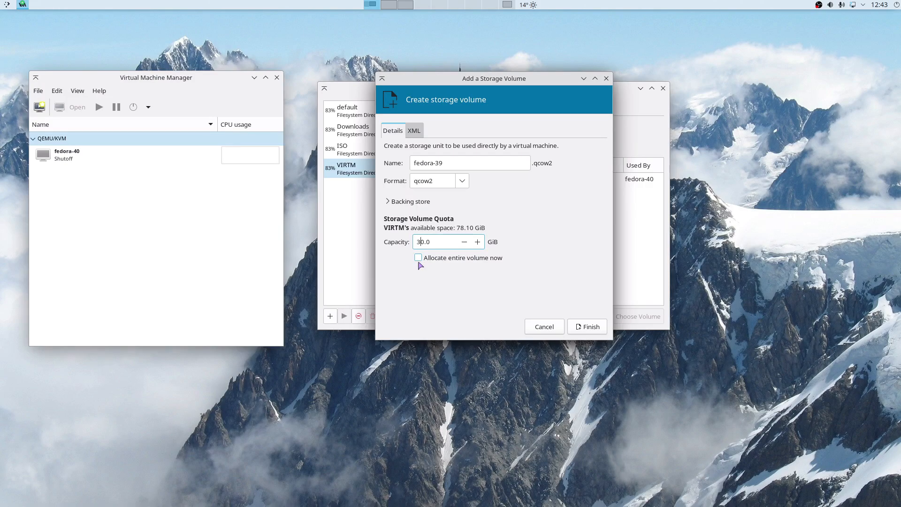
pyautogui.click(590, 327)
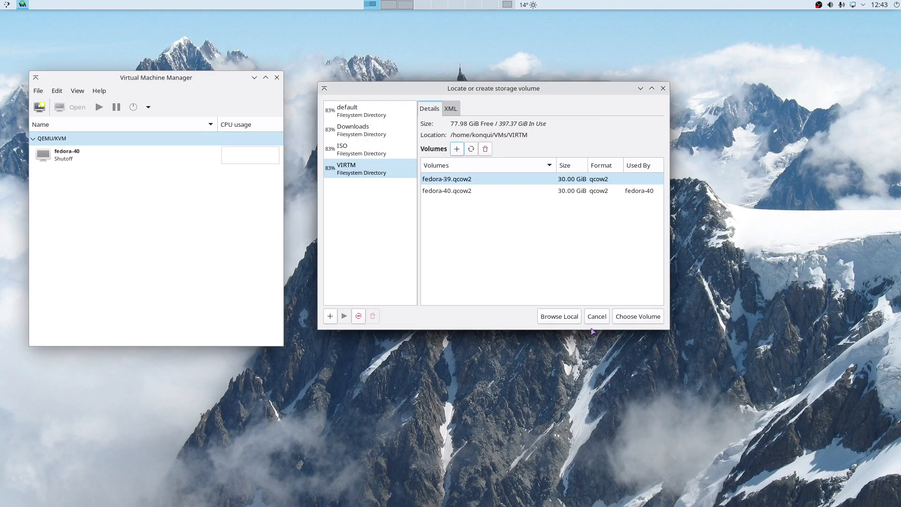
pyautogui.click(639, 318)
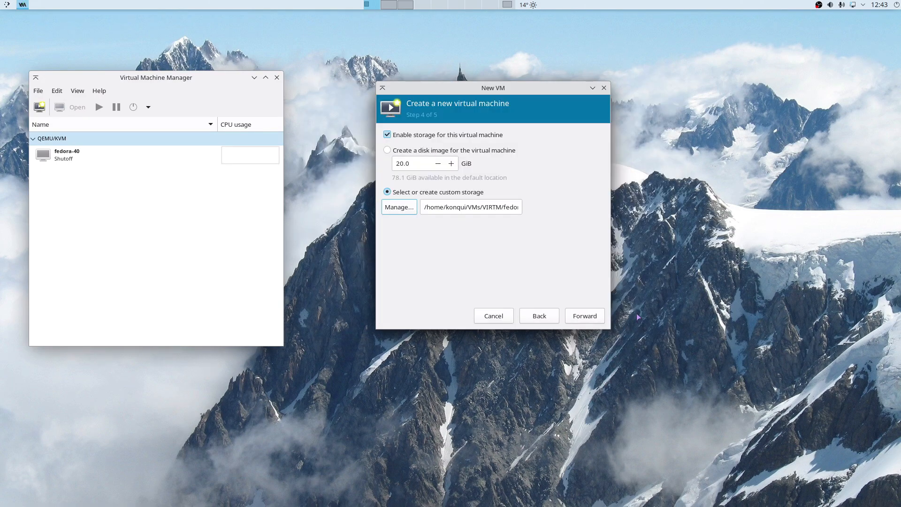
# Name the virtual machine fedora-39 and finish creating it.
pyautogui.click(586, 317)
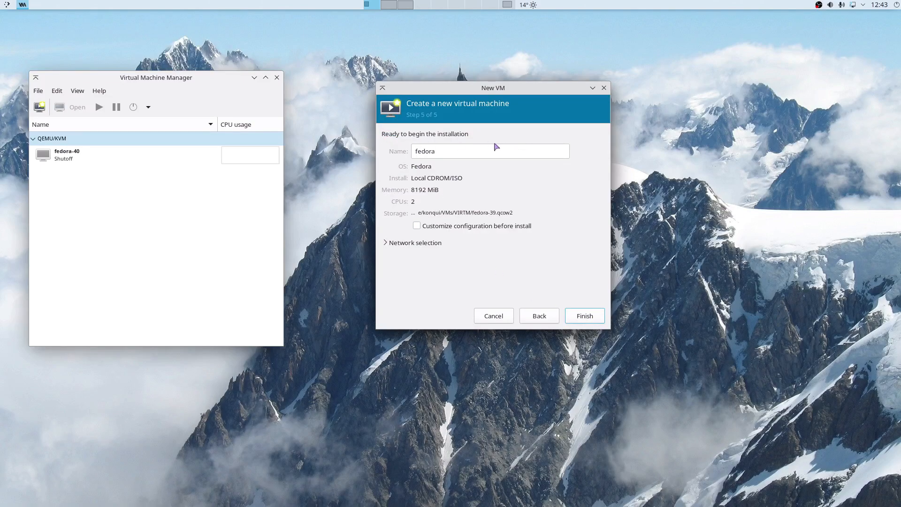
pyautogui.click(447, 153)
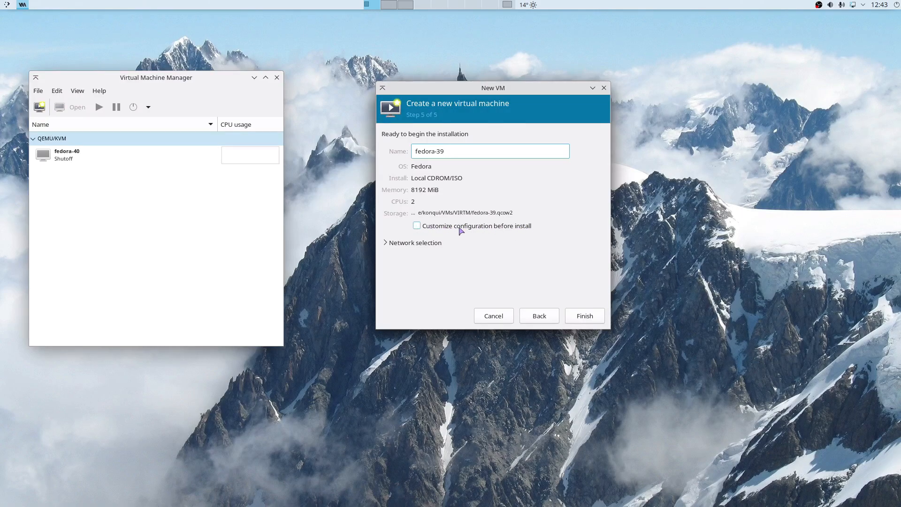
pyautogui.click(592, 318)
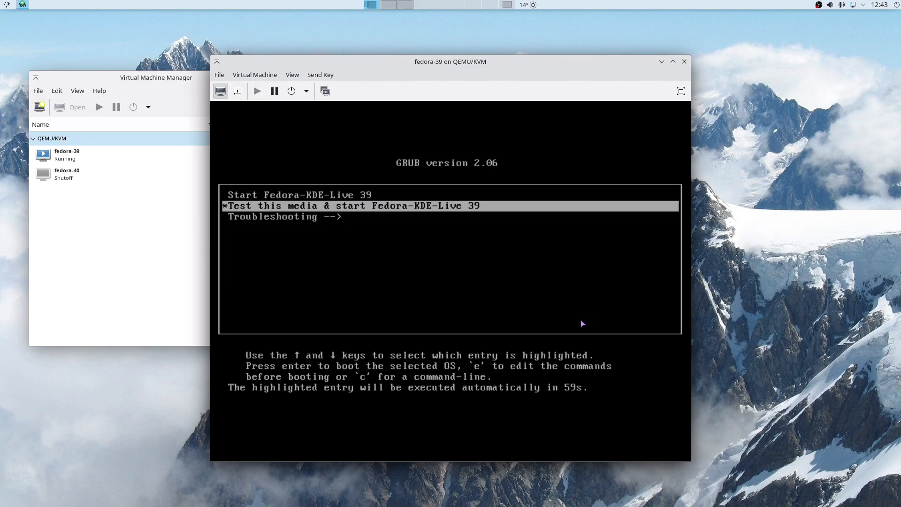
# Boot the live image with the Start Fedora-KDE-Live 39 entry, skipping the media test.
pyautogui.press('Up')
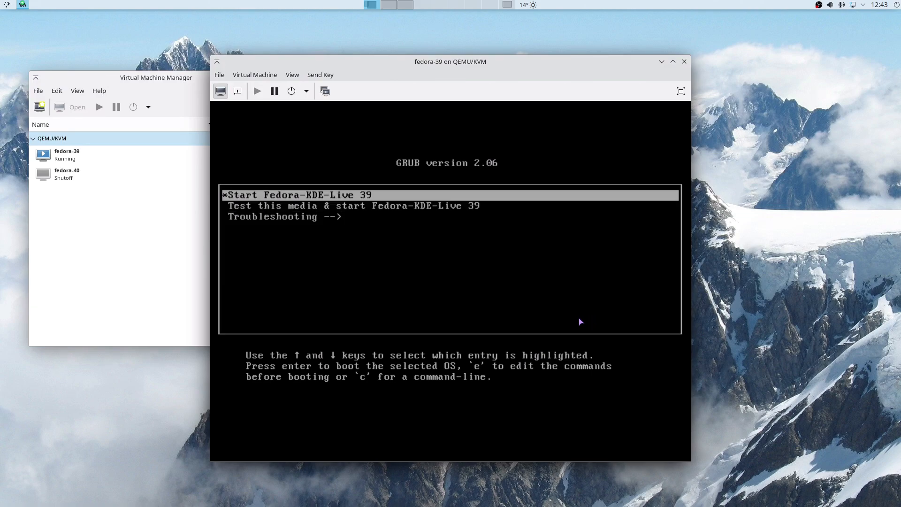
pyautogui.press('Return')
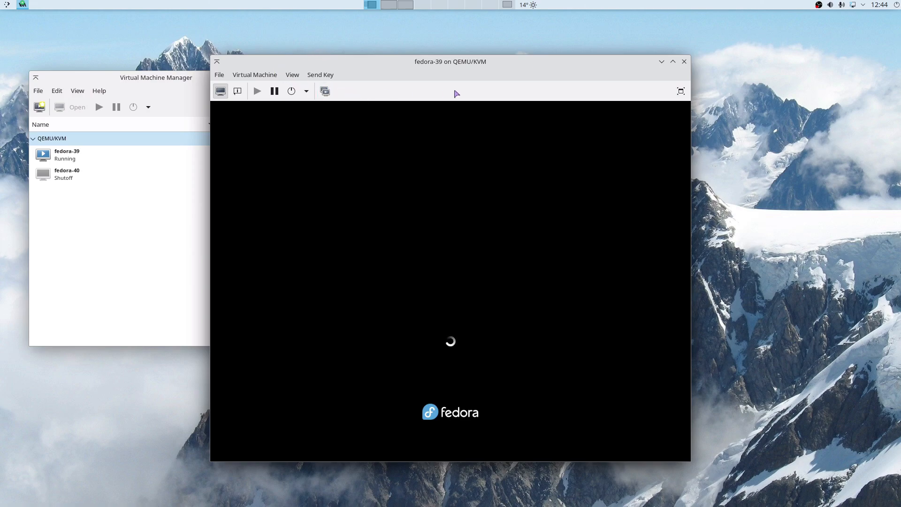
# Try the console in full screen, return to the window, and check the Scale Display options.
pyautogui.click(681, 92)
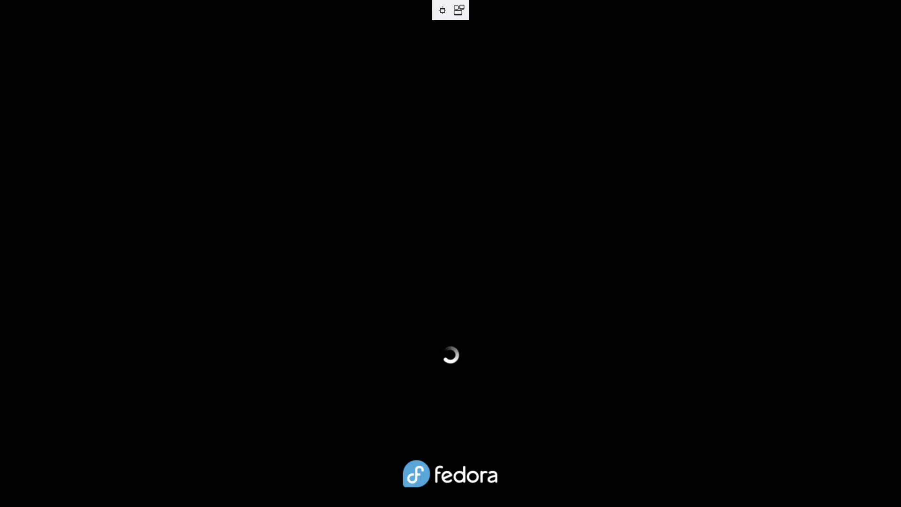
pyautogui.click(443, 10)
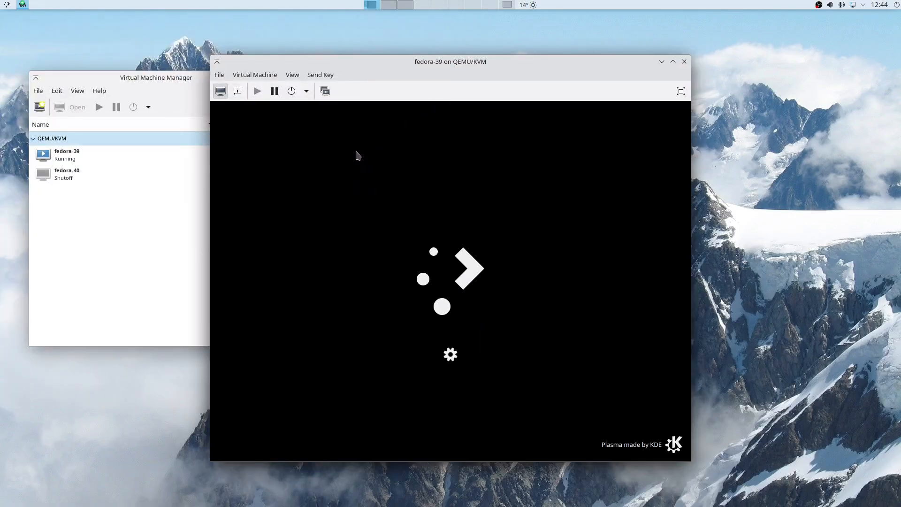
pyautogui.click(292, 75)
pyautogui.moveTo(333, 150)
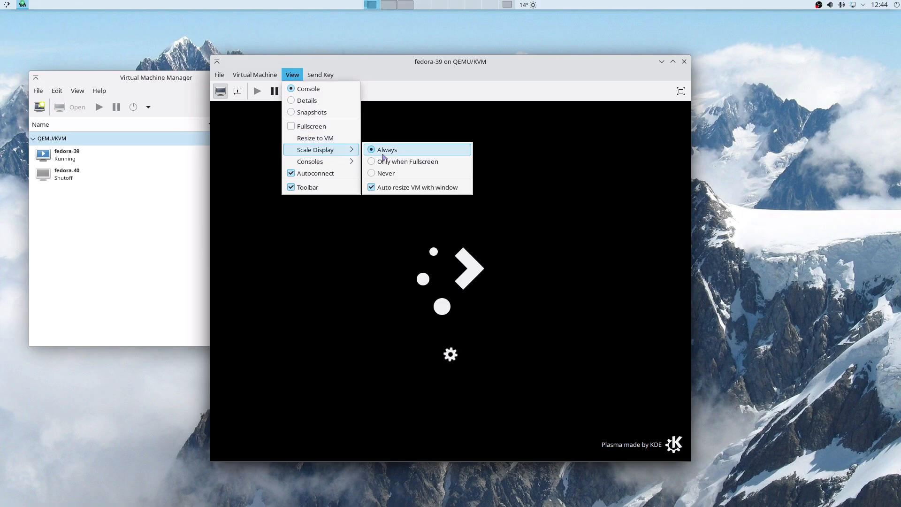
pyautogui.click(494, 63)
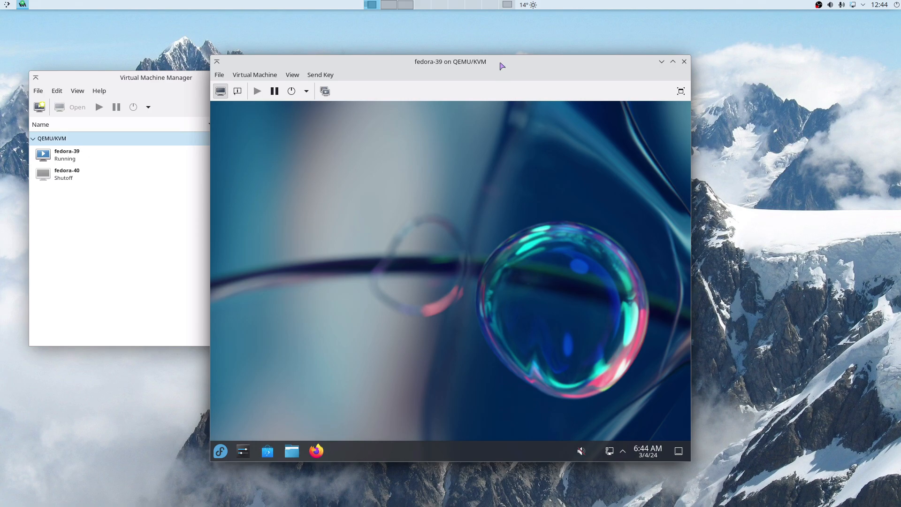
# Reposition and enlarge the fedora-39 console window, and launch Install to Hard Drive on the guest's desktop.
pyautogui.moveTo(497, 60); pyautogui.dragTo(441, 25)
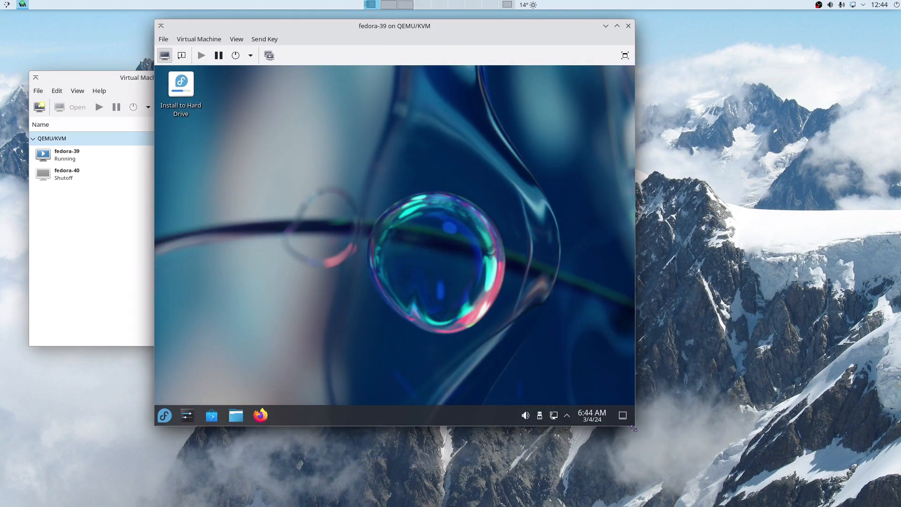
pyautogui.moveTo(638, 423); pyautogui.dragTo(887, 485)
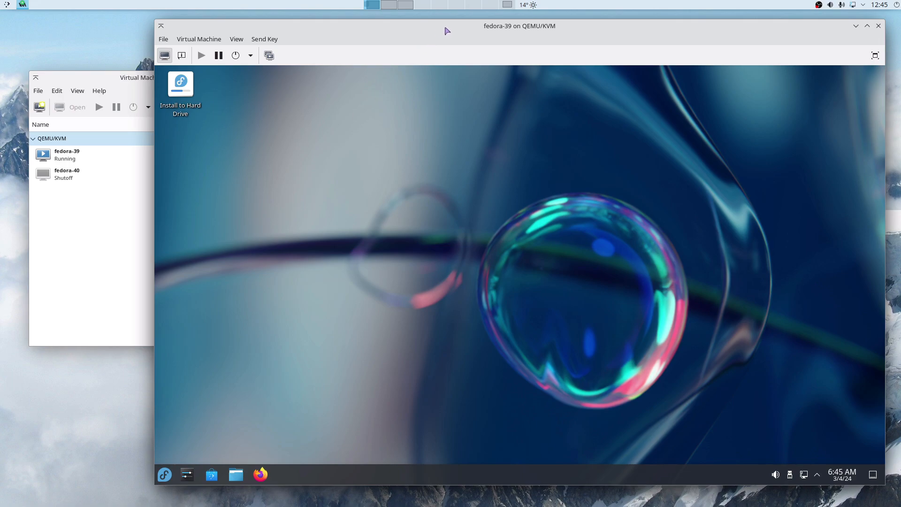
pyautogui.moveTo(471, 29); pyautogui.dragTo(432, 30)
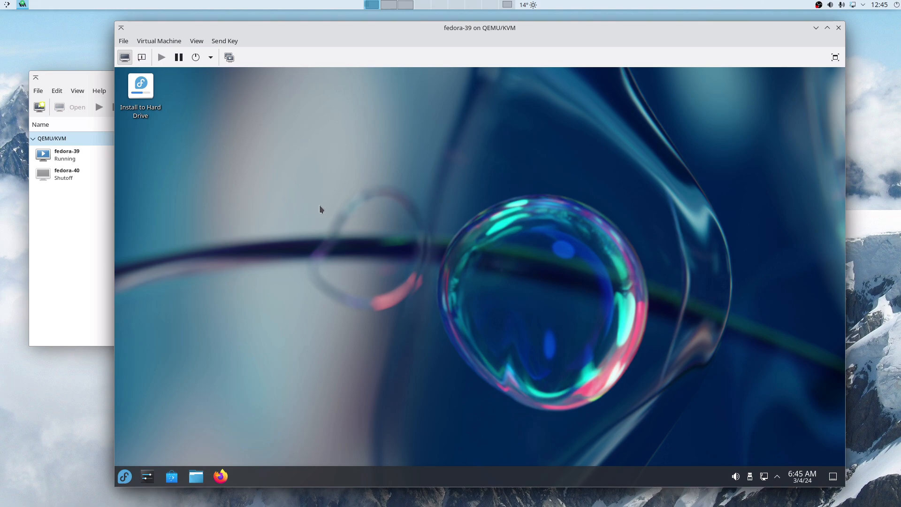
pyautogui.click(140, 91)
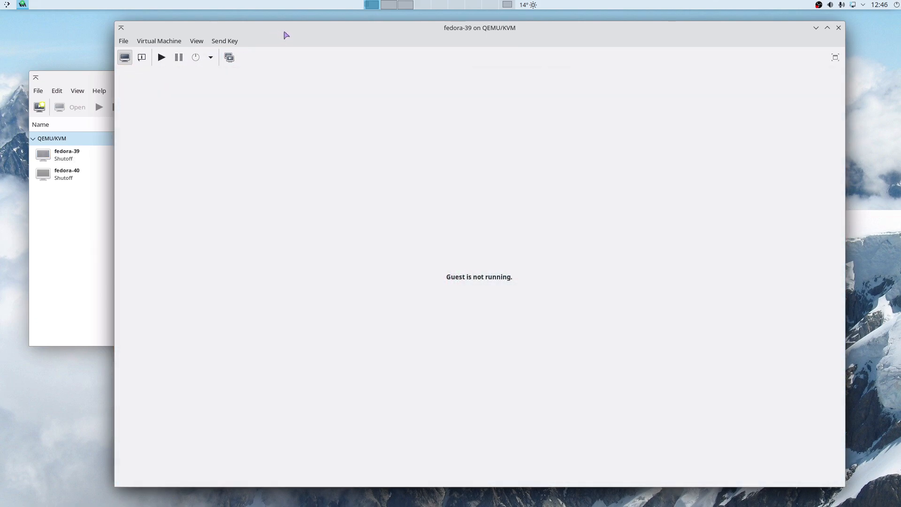
# Open the hardware details of fedora-39 and review its CPUs, Memory, Tablet and Display Spice settings.
pyautogui.moveTo(282, 31); pyautogui.dragTo(295, 34)
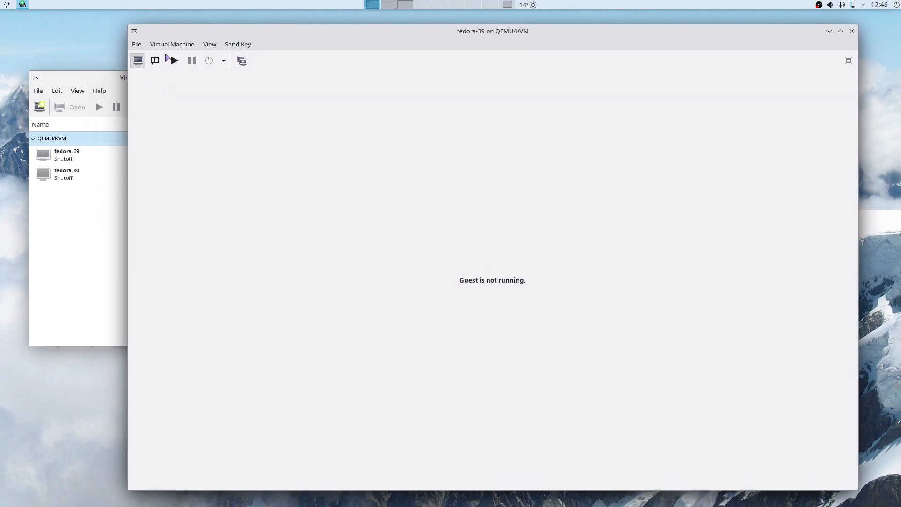
pyautogui.click(155, 63)
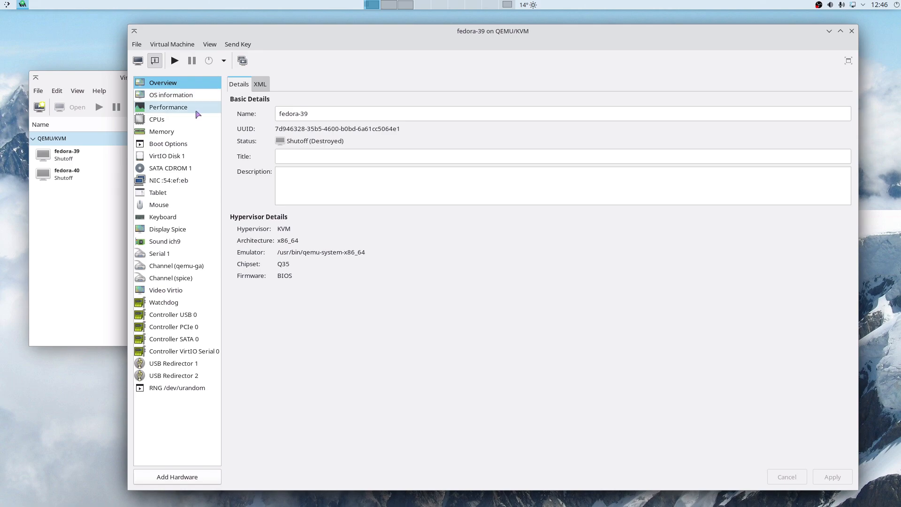
pyautogui.click(184, 121)
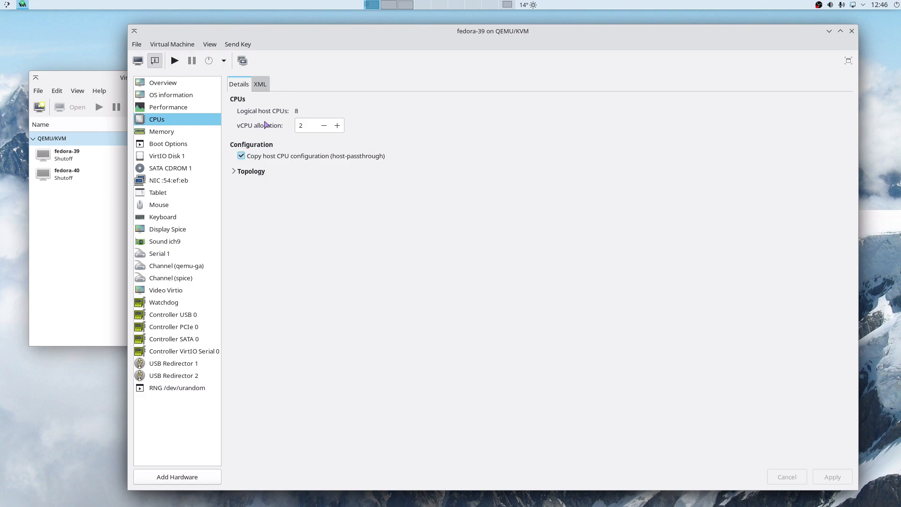
pyautogui.click(189, 132)
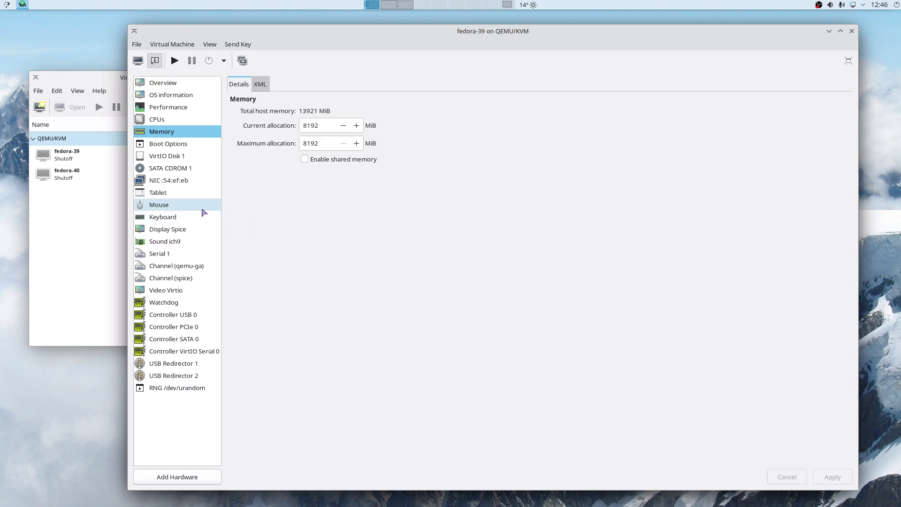
pyautogui.click(192, 194)
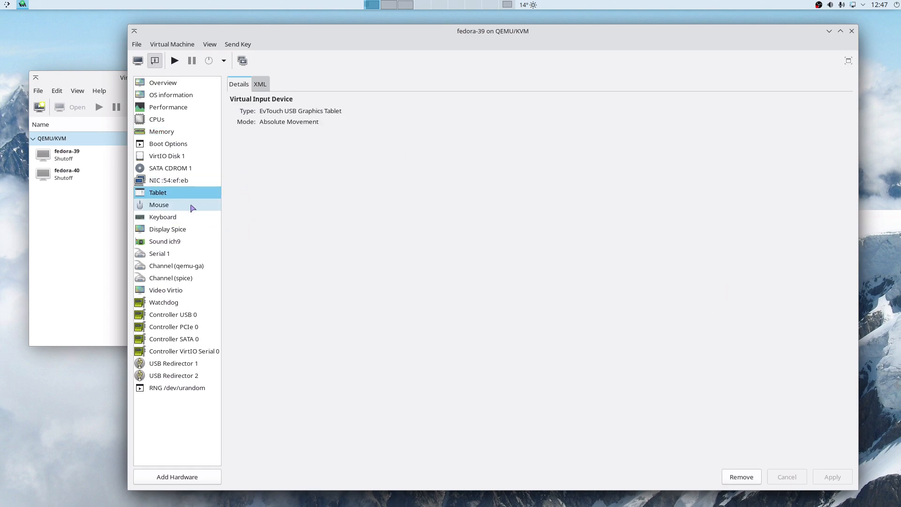
pyautogui.click(200, 233)
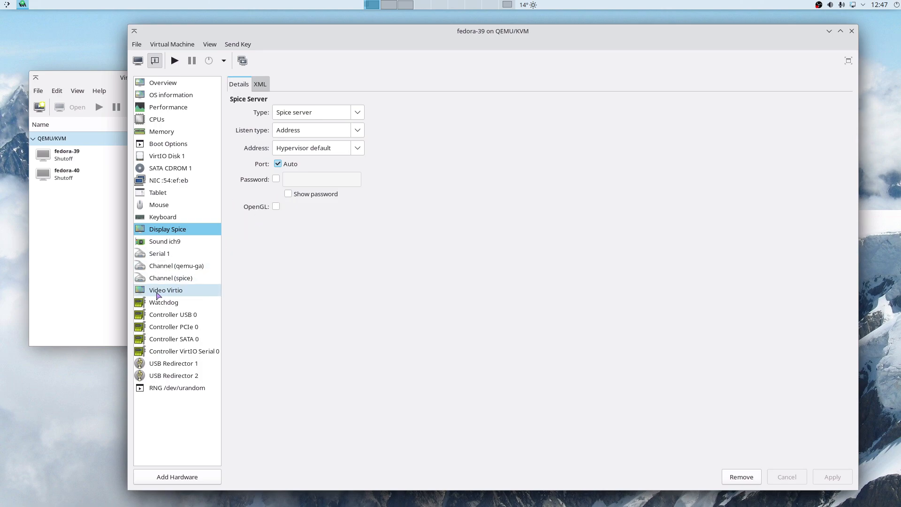
# Enable 3D acceleration for the Video Virtio device and apply the change while switching to Display Spice.
pyautogui.click(158, 291)
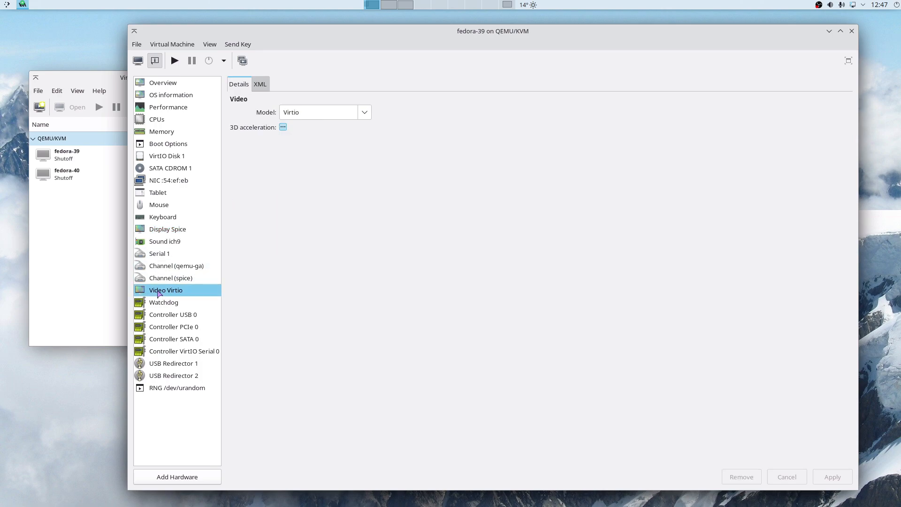
pyautogui.click(284, 127)
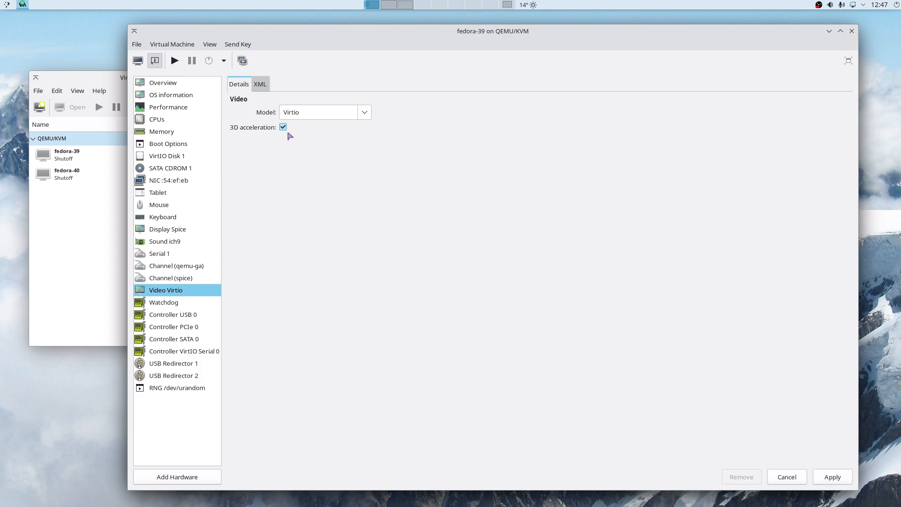
pyautogui.click(183, 234)
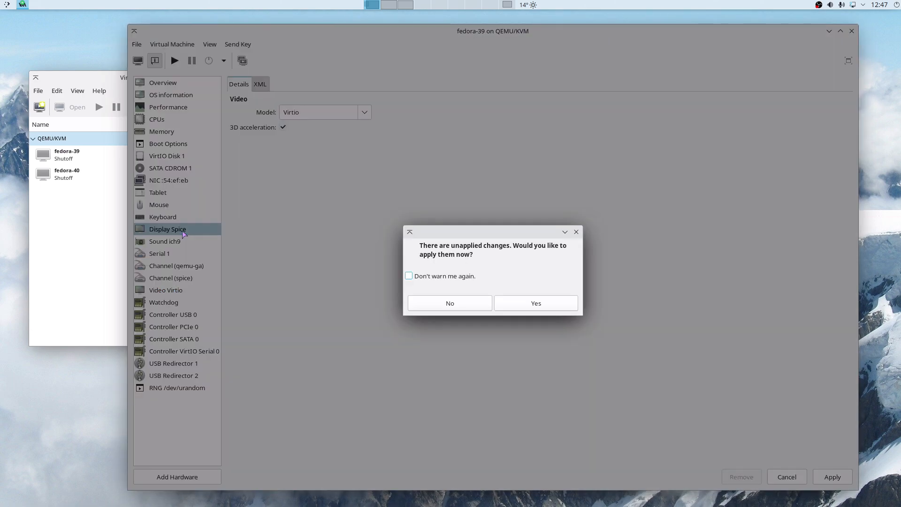
pyautogui.click(566, 304)
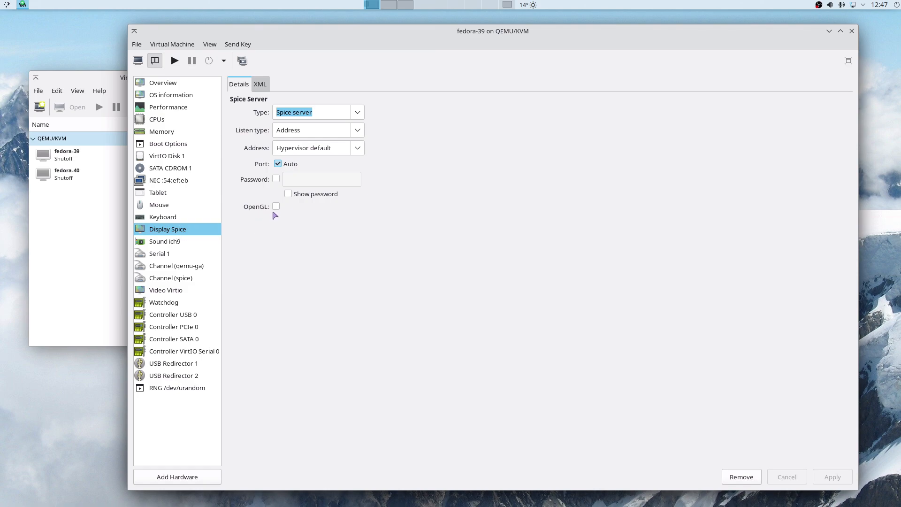
# Enable OpenGL for Display Spice, set its listen type to None, and apply the changes.
pyautogui.click(276, 207)
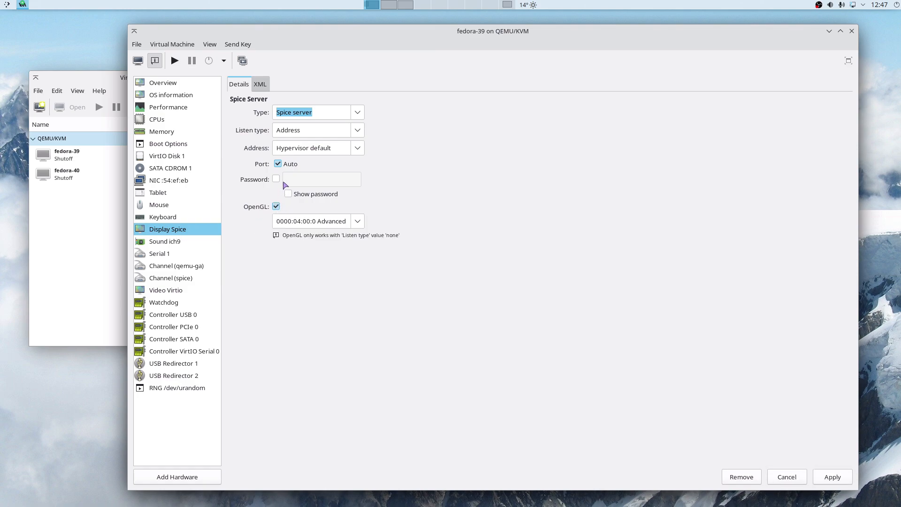
pyautogui.click(337, 127)
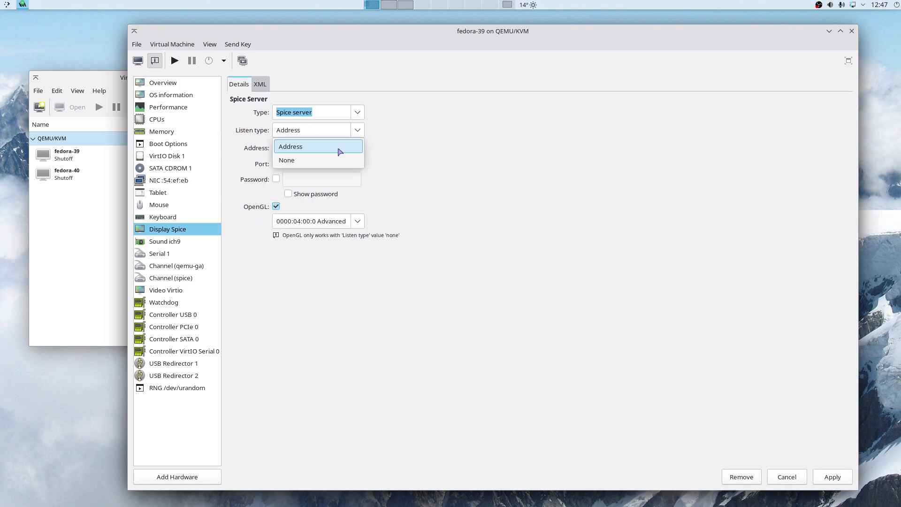
pyautogui.click(310, 163)
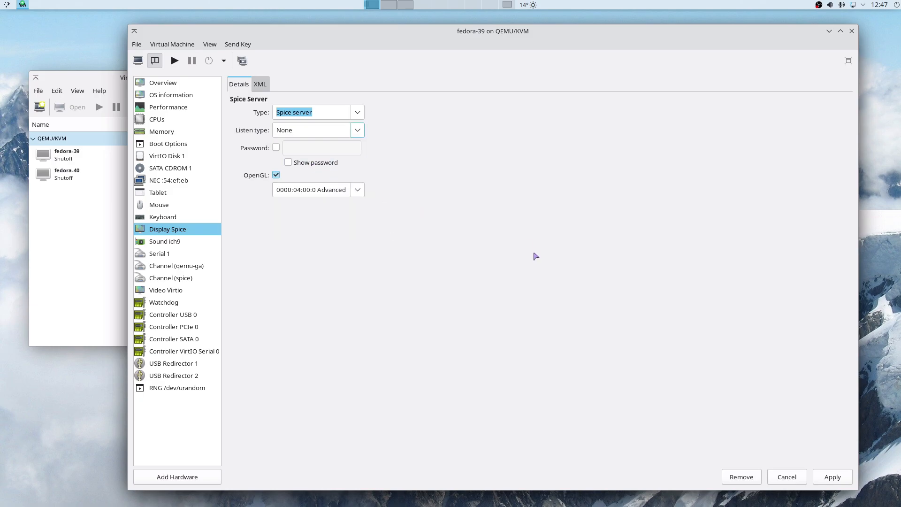
pyautogui.click(816, 474)
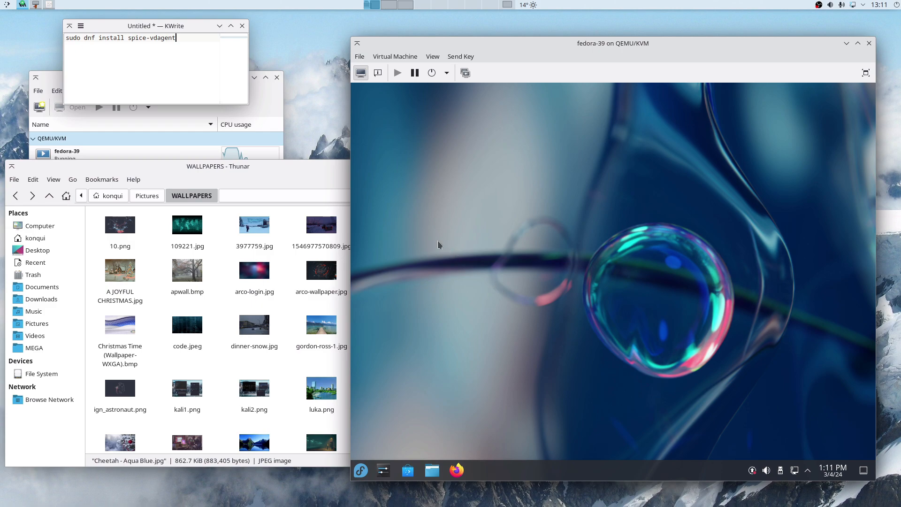
# Copy gordon-ross-1.jpg from the host's WALLPAPERS folder into the guest's Downloads folder and set it as the guest's wallpaper.
pyautogui.click(304, 166)
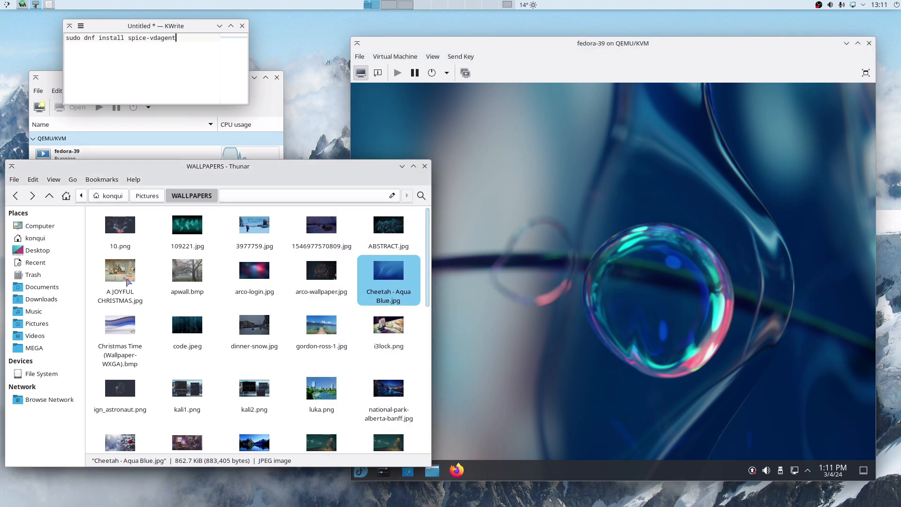
pyautogui.moveTo(317, 324); pyautogui.dragTo(563, 196)
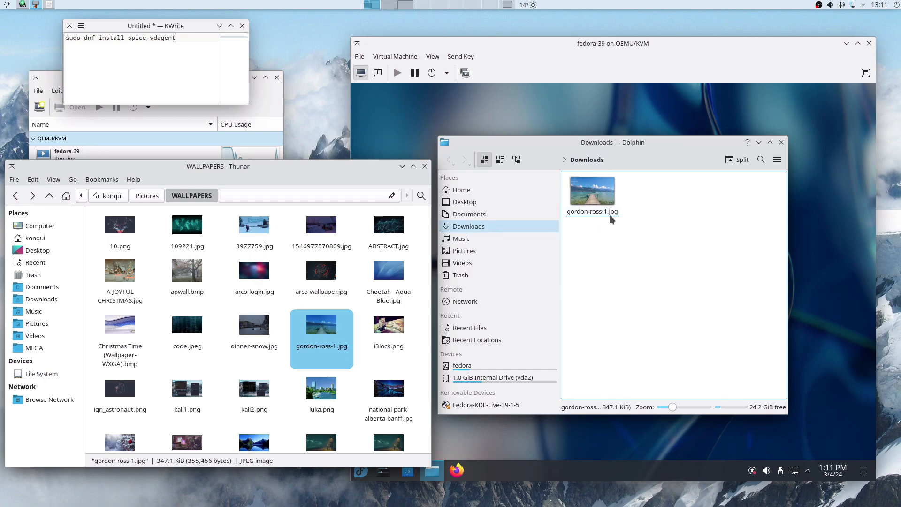
pyautogui.click(623, 262)
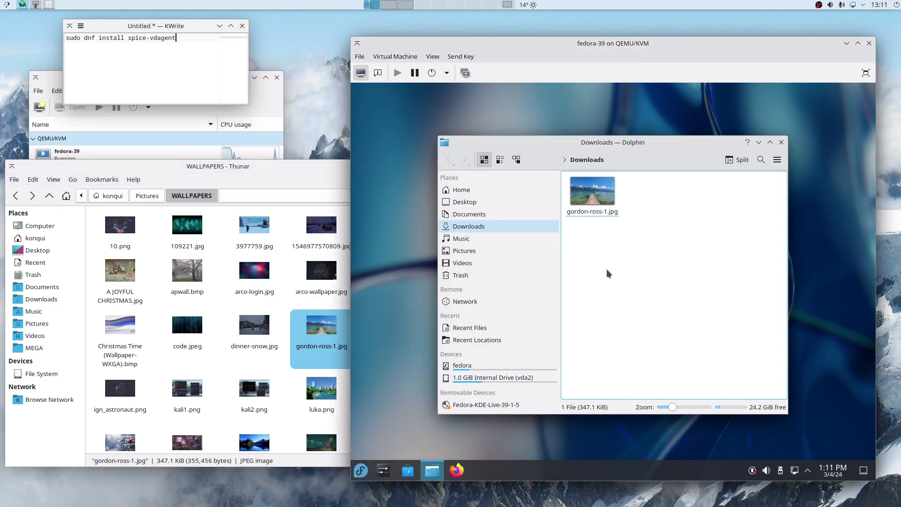
pyautogui.rightClick(585, 189)
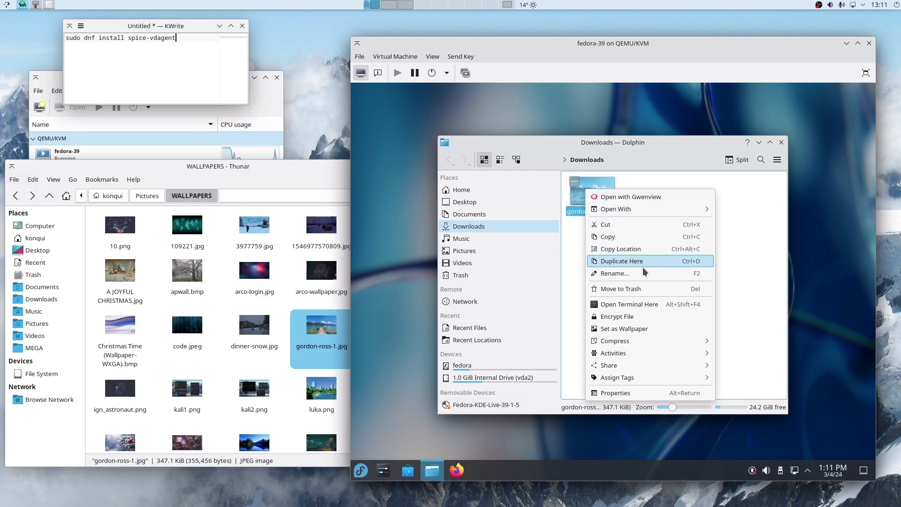
pyautogui.click(636, 332)
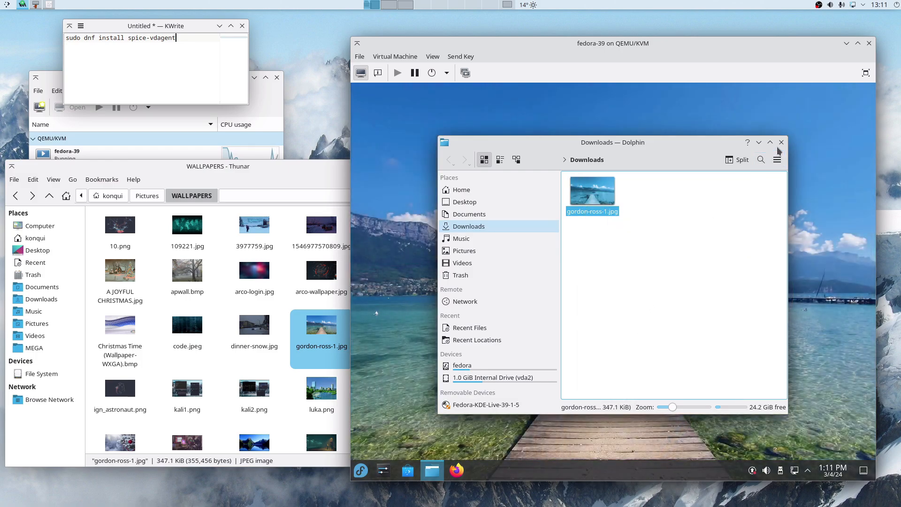
pyautogui.click(781, 142)
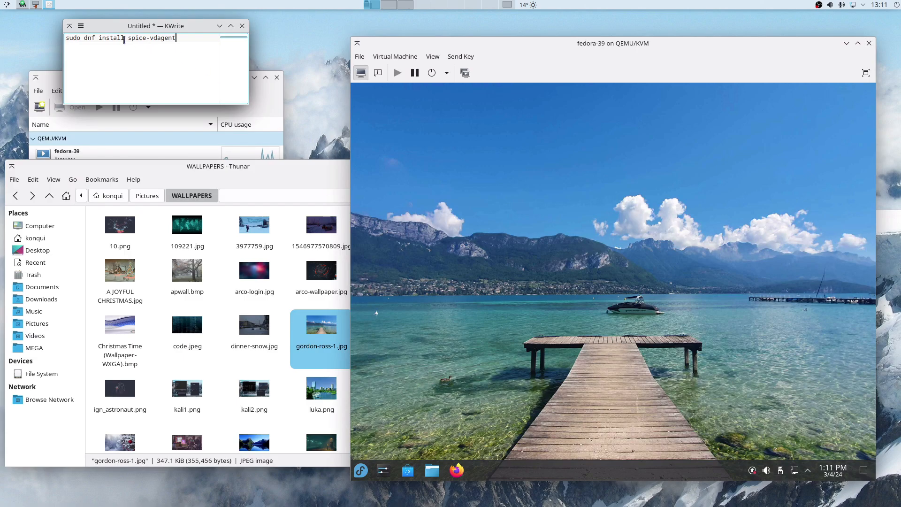
# Highlight spice-vdagent in the host's KWrite note and open a Konsole terminal in the guest.
pyautogui.moveTo(127, 38); pyautogui.dragTo(177, 37)
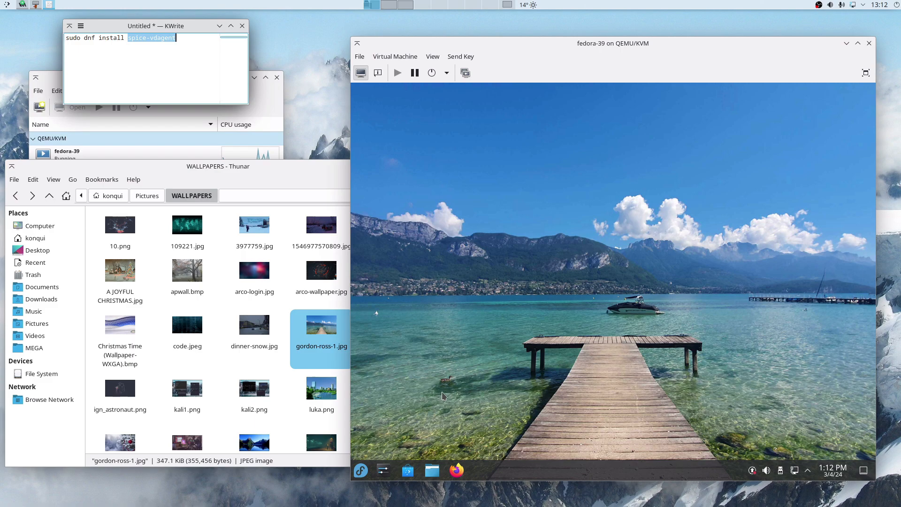
pyautogui.click(361, 474)
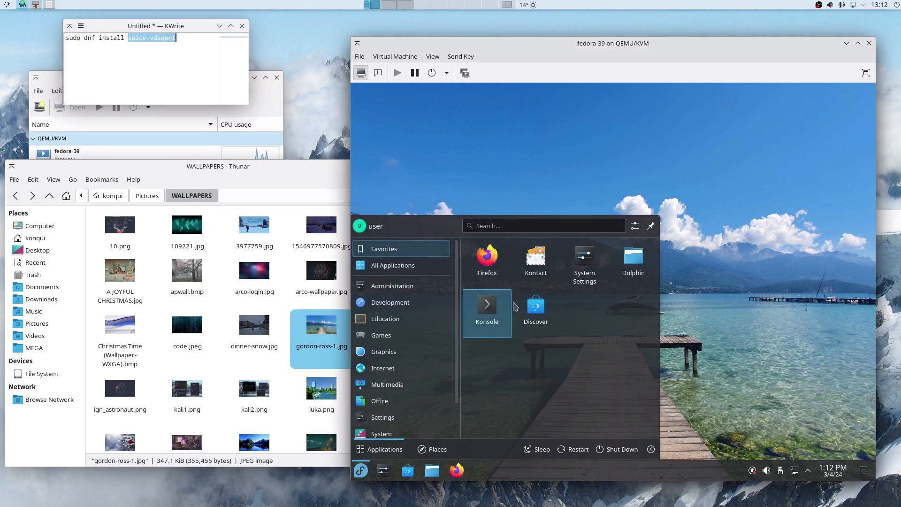
pyautogui.click(487, 310)
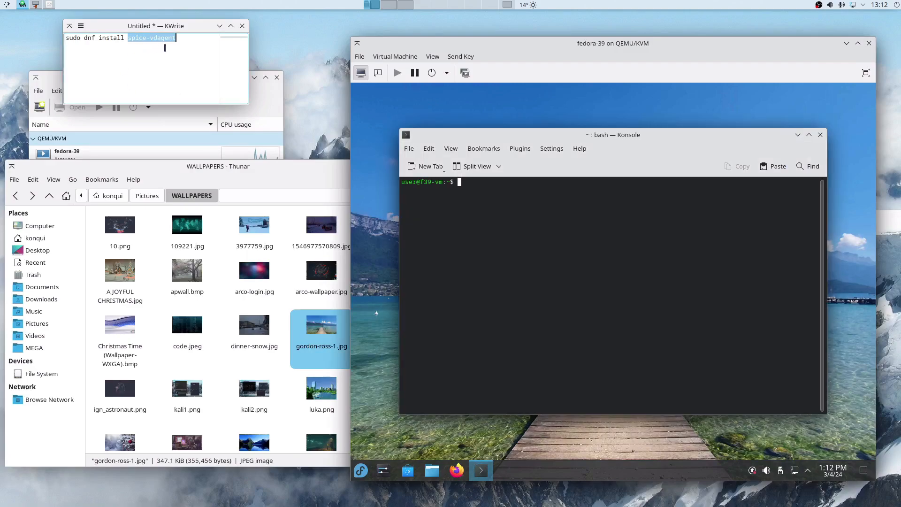
# Copy the command "sudo dnf install spice-vdagent" from the host's KWrite note and paste it into the guest's Konsole.
pyautogui.click(184, 36)
pyautogui.moveTo(184, 35); pyautogui.dragTo(65, 38)
pyautogui.rightClick(85, 38)
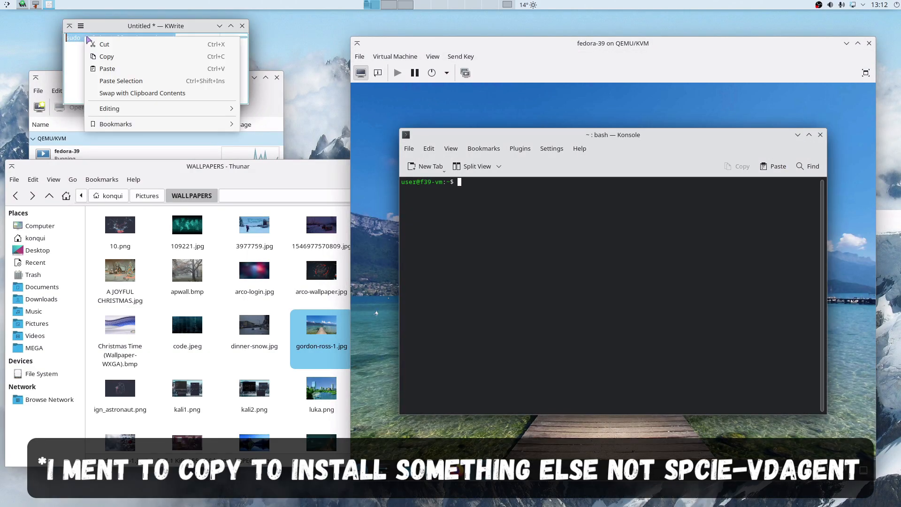
pyautogui.click(115, 61)
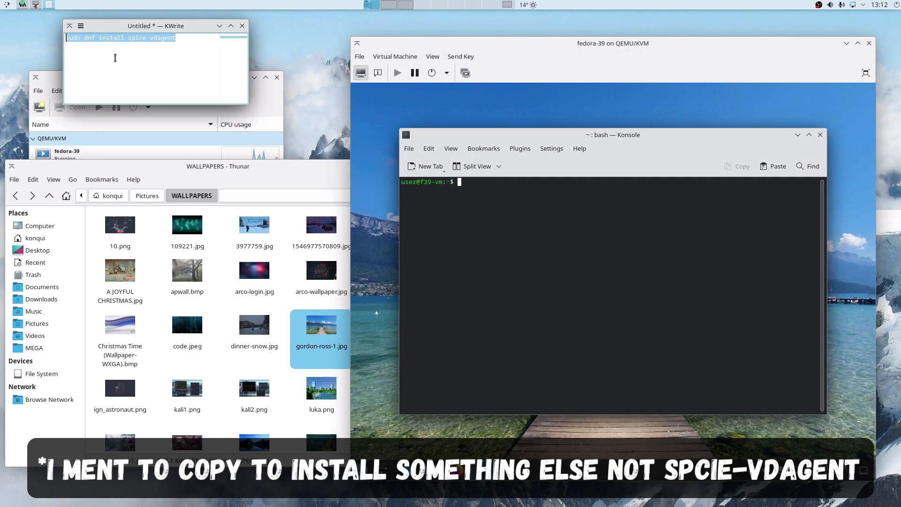
pyautogui.click(554, 200)
pyautogui.hotkey('ctrl', 'shift', 'v')
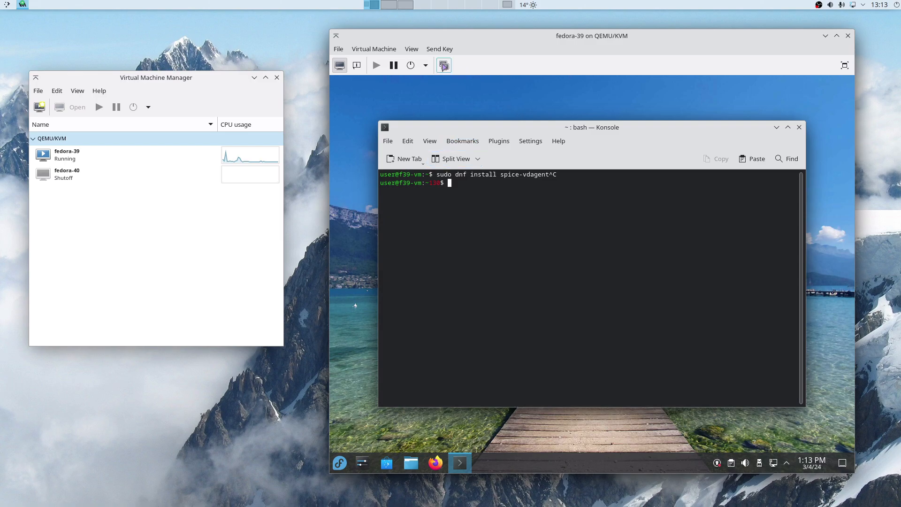
# Try to create a snapshot of the running fedora-39 machine named "before installing".
pyautogui.click(444, 66)
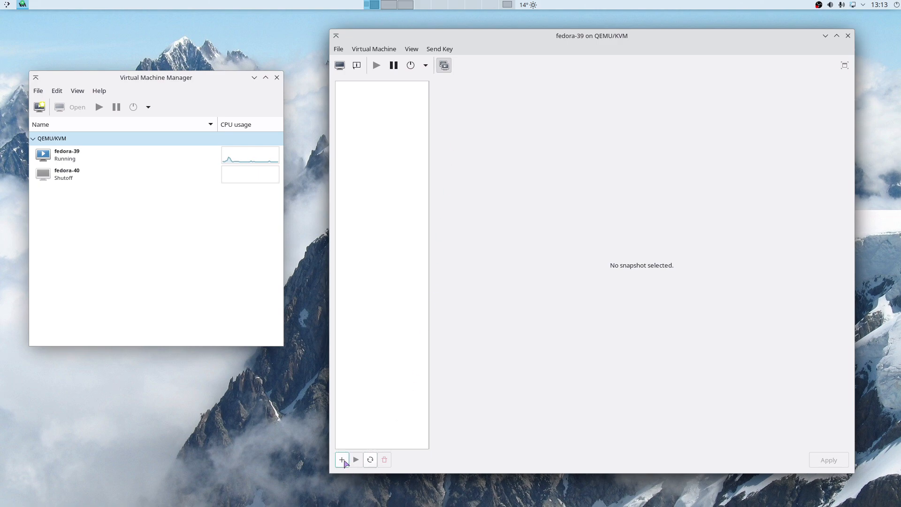
pyautogui.click(342, 460)
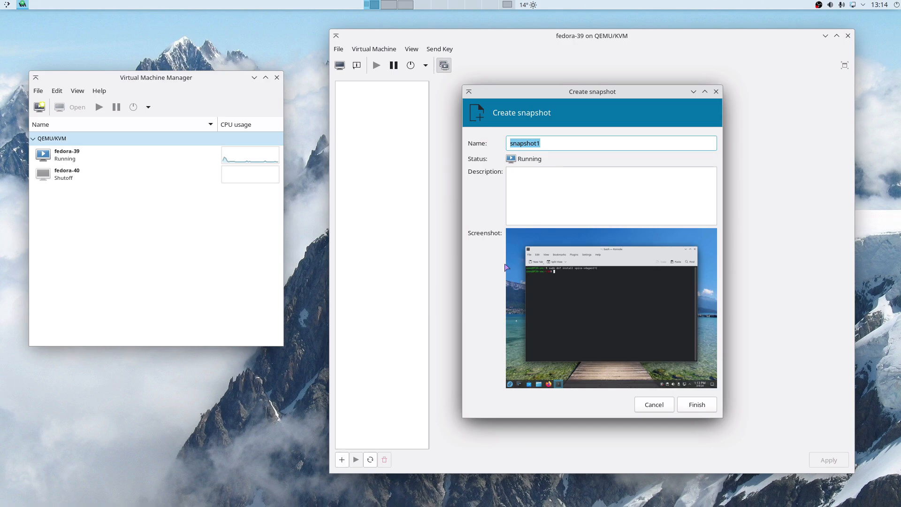
pyautogui.write('before installing')
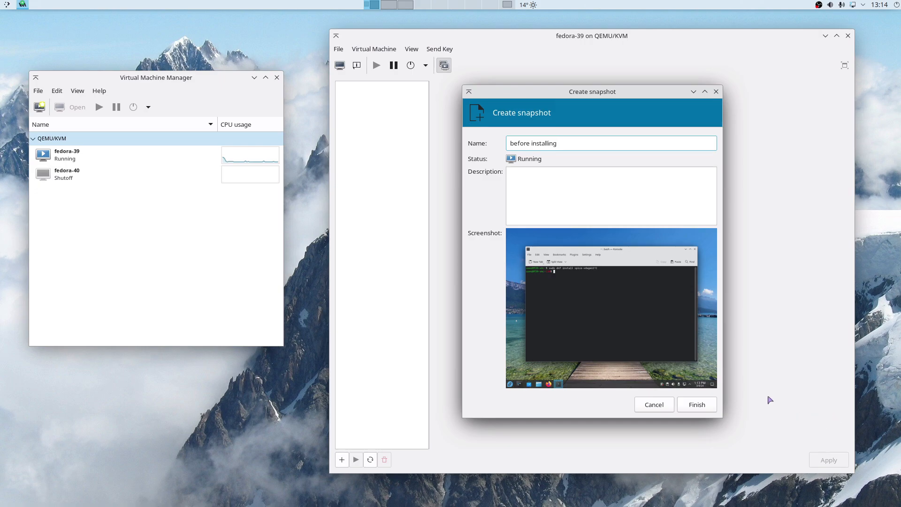
pyautogui.click(695, 408)
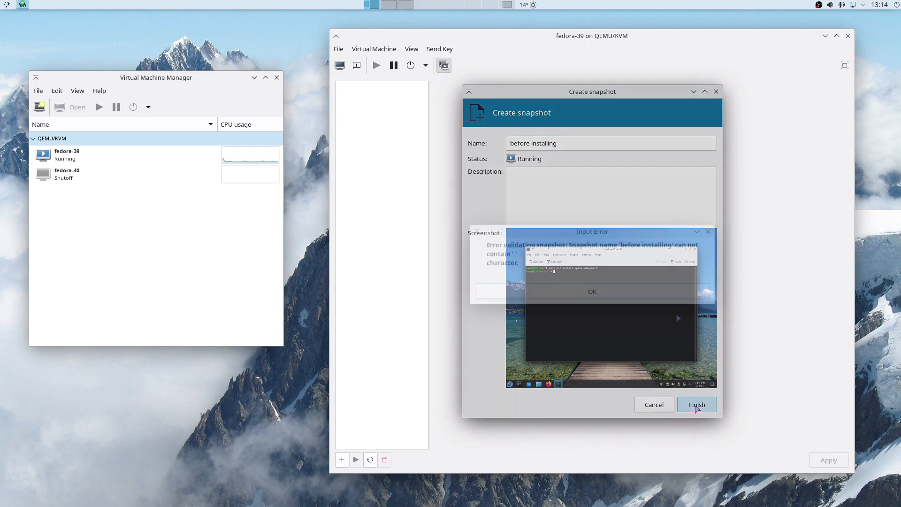
pyautogui.click(615, 299)
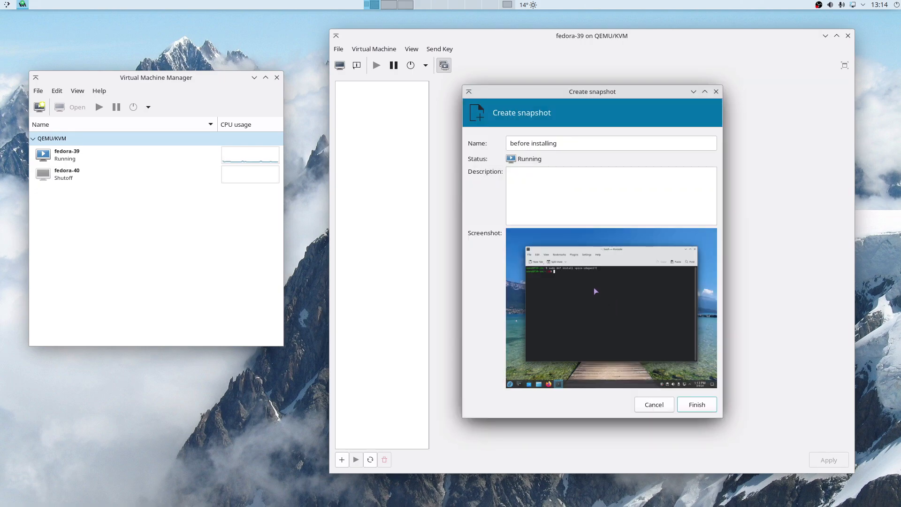
# Change the snapshot's name to before-installing and create the snapshot.
pyautogui.click(530, 144)
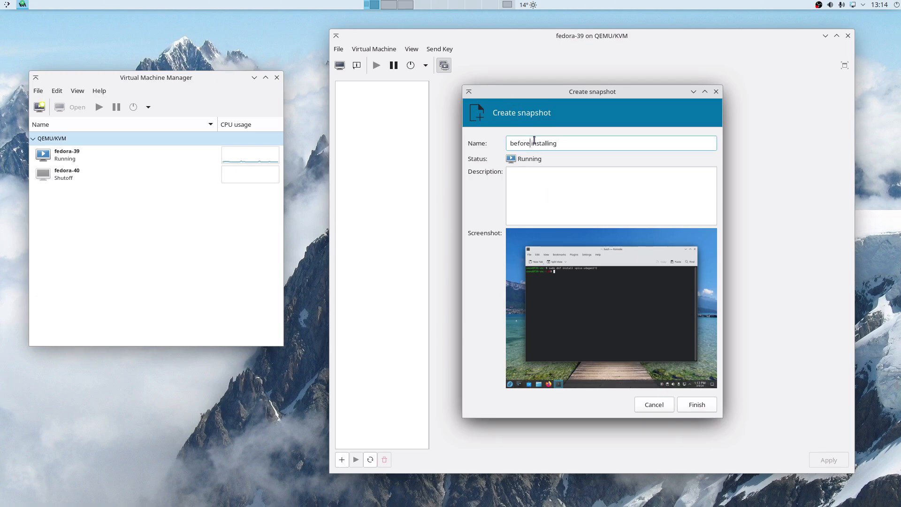
pyautogui.press('Delete')
pyautogui.write('-')
pyautogui.click(698, 406)
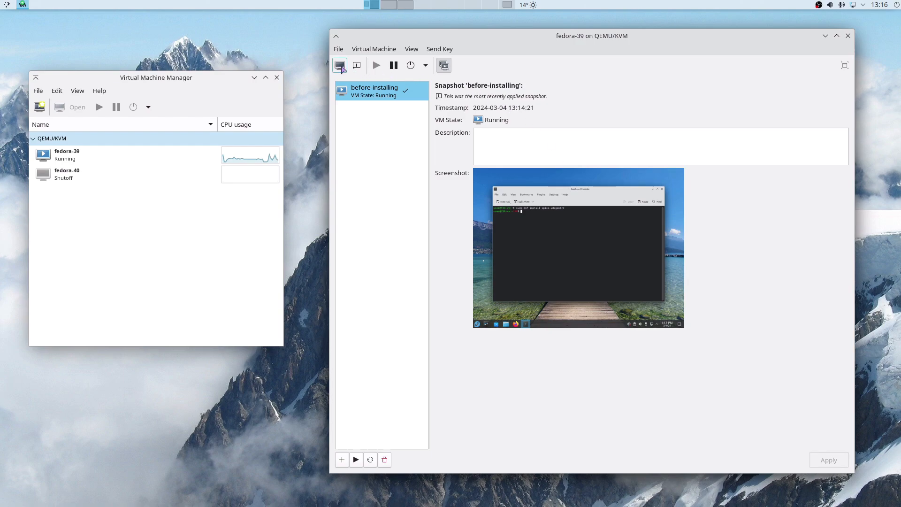
# Return to the fedora-39 graphical console and set a different built-in image as the guest's desktop wallpaper.
pyautogui.click(340, 65)
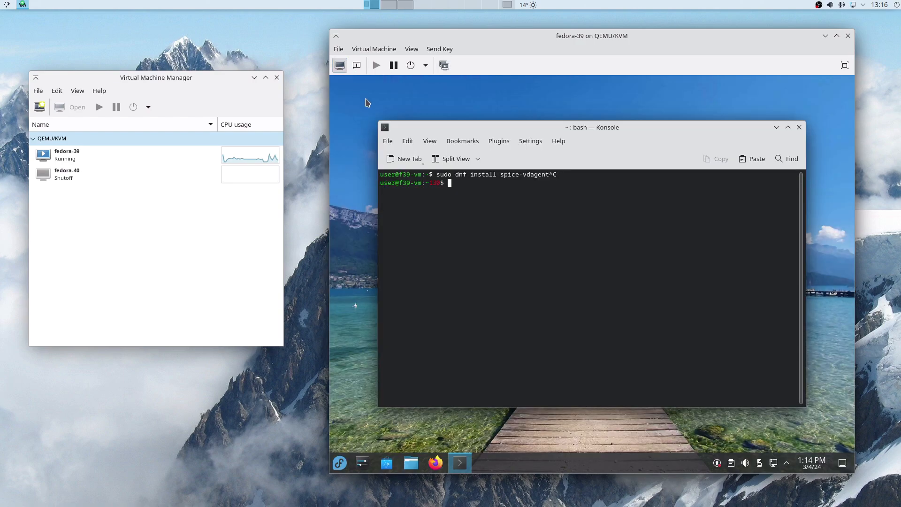
pyautogui.rightClick(429, 96)
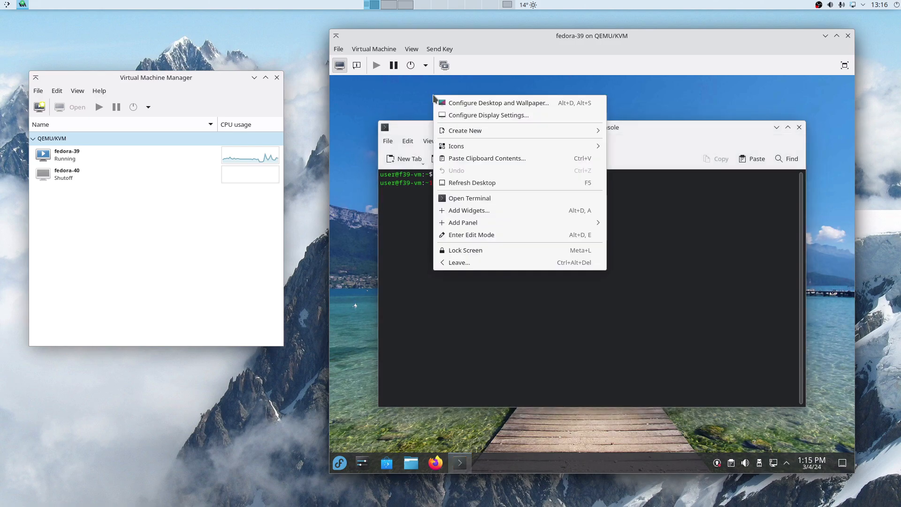
pyautogui.click(487, 103)
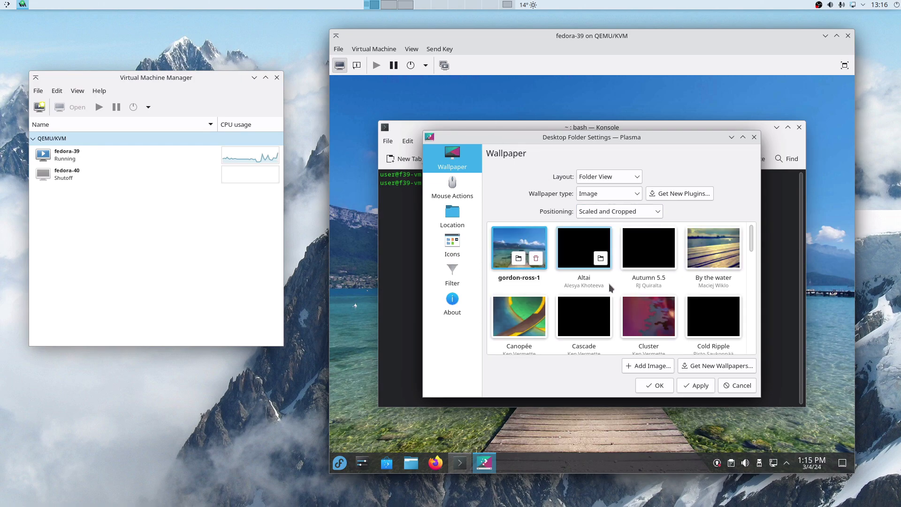
pyautogui.click(610, 287)
pyautogui.click(668, 385)
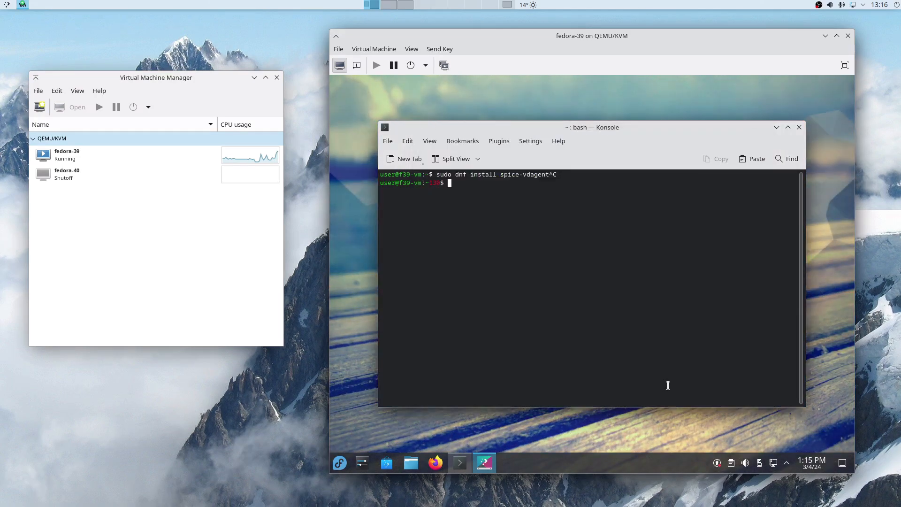
# Install Flameshot in the guest with "sudo dnf install flameshot", accepting the transaction and the GPG key import.
pyautogui.write('sudo dnf install flameshot')
pyautogui.press('Return')
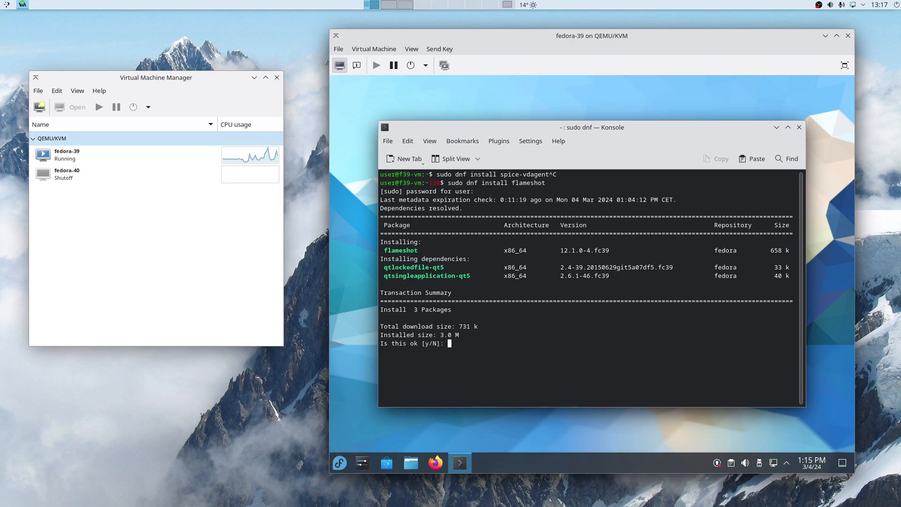
pyautogui.write('y')
pyautogui.press('Return')
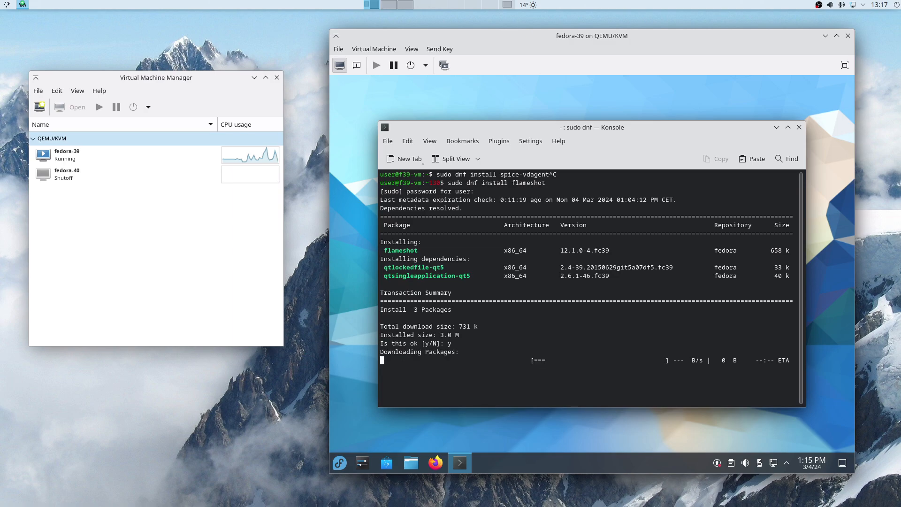
pyautogui.write('y')
pyautogui.press('Return')
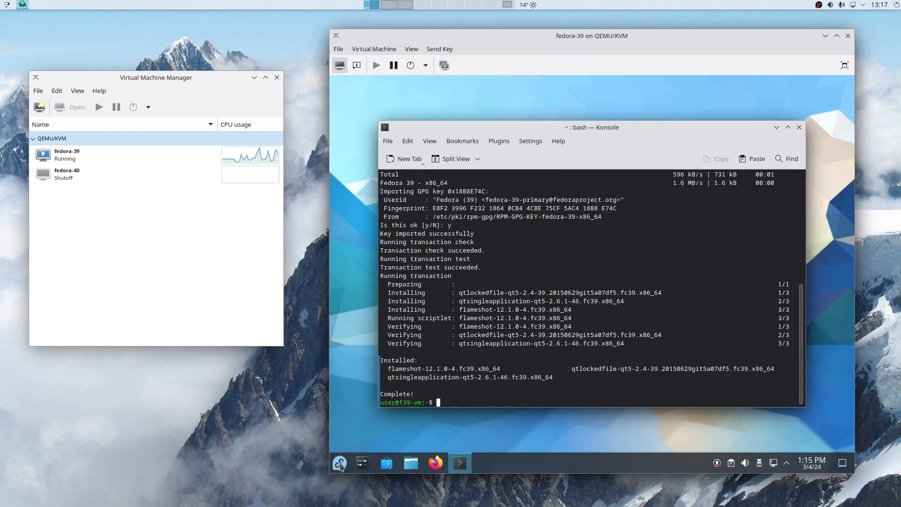
# Launch Flameshot in the guest and try selecting a screenshot area over the Konsole output, leaving without saving.
pyautogui.click(340, 463)
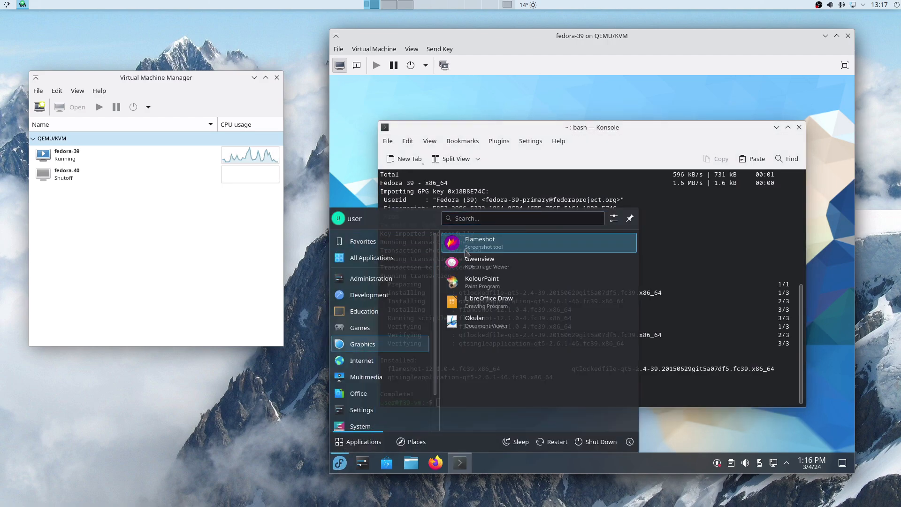
pyautogui.click(466, 251)
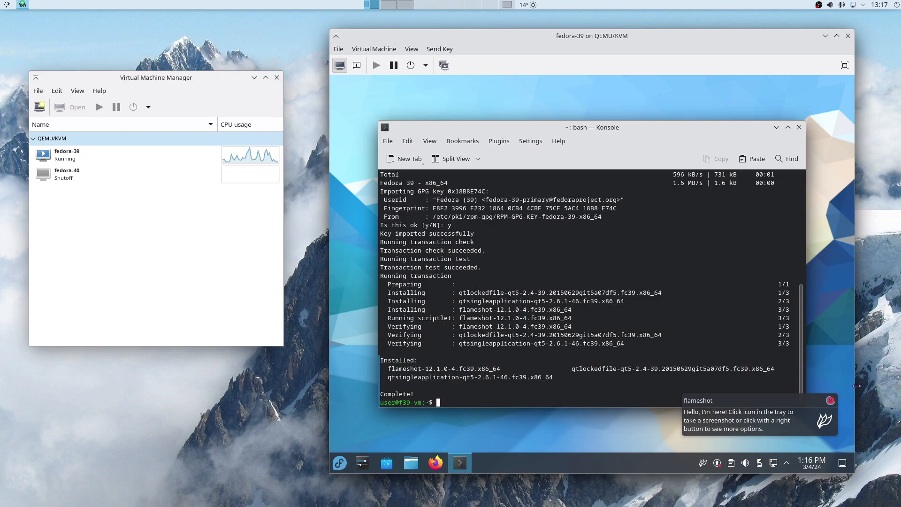
pyautogui.click(830, 400)
pyautogui.click(701, 464)
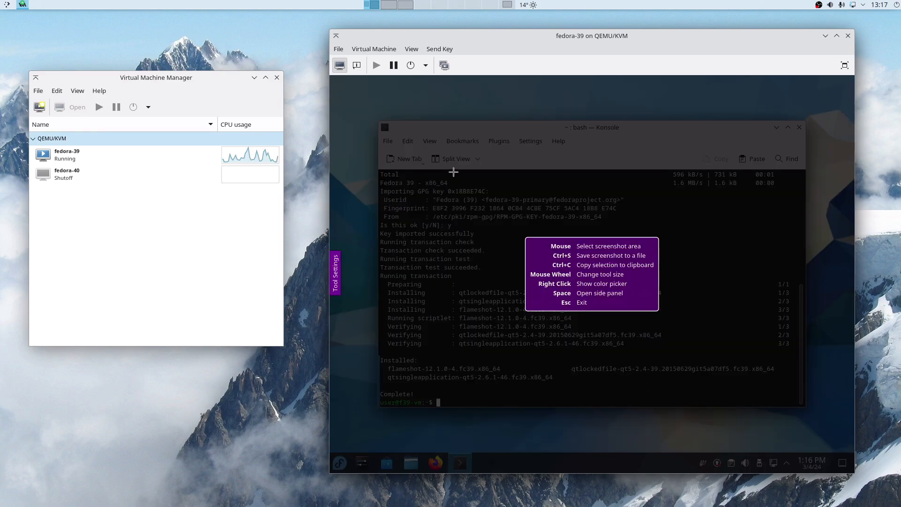
pyautogui.moveTo(454, 172); pyautogui.dragTo(771, 325)
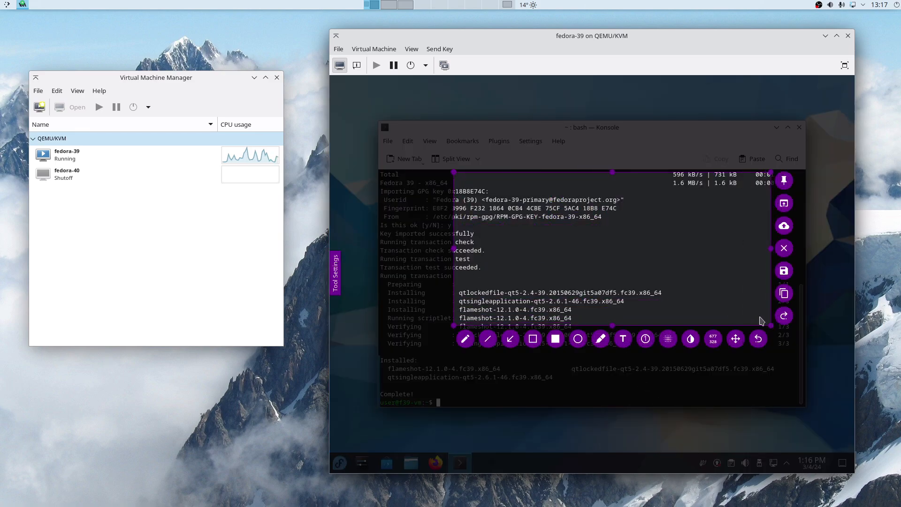
pyautogui.press('Escape')
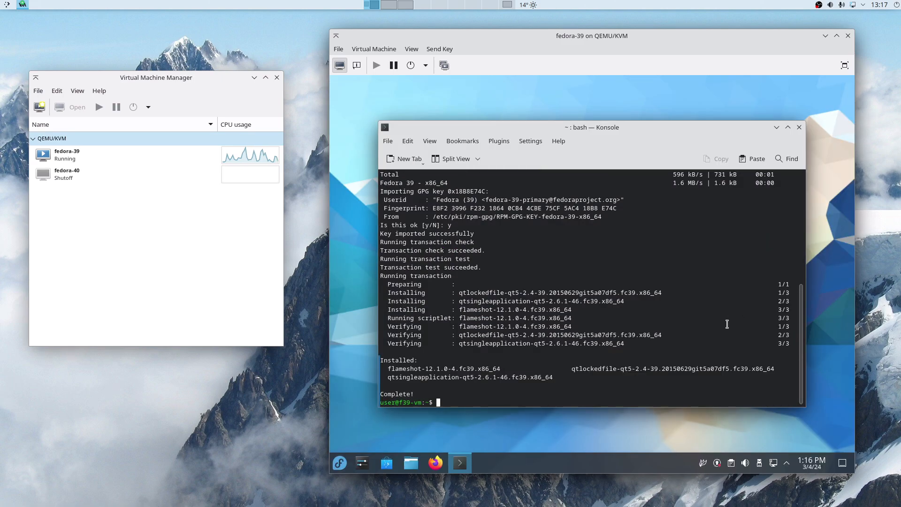
# Revert the fedora-39 virtual machine to the before-installing snapshot, agreeing to discard the disk changes made since.
pyautogui.click(445, 66)
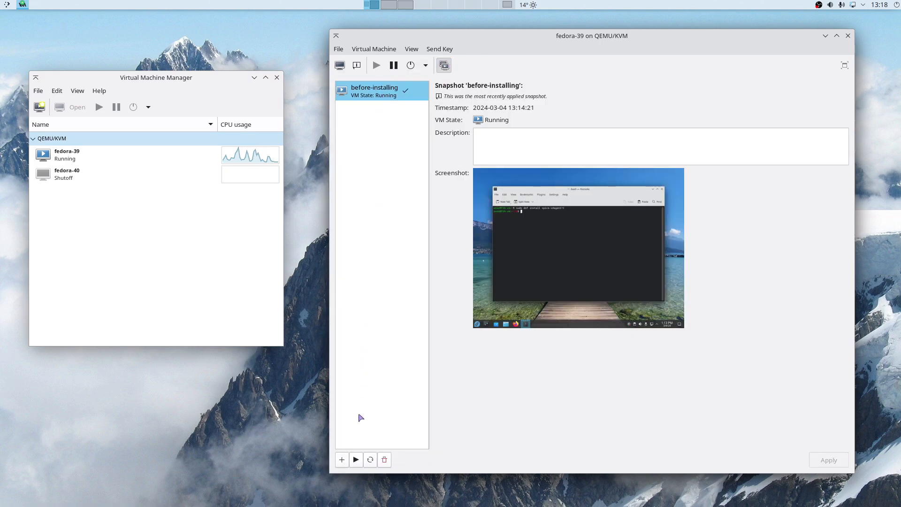
pyautogui.click(356, 460)
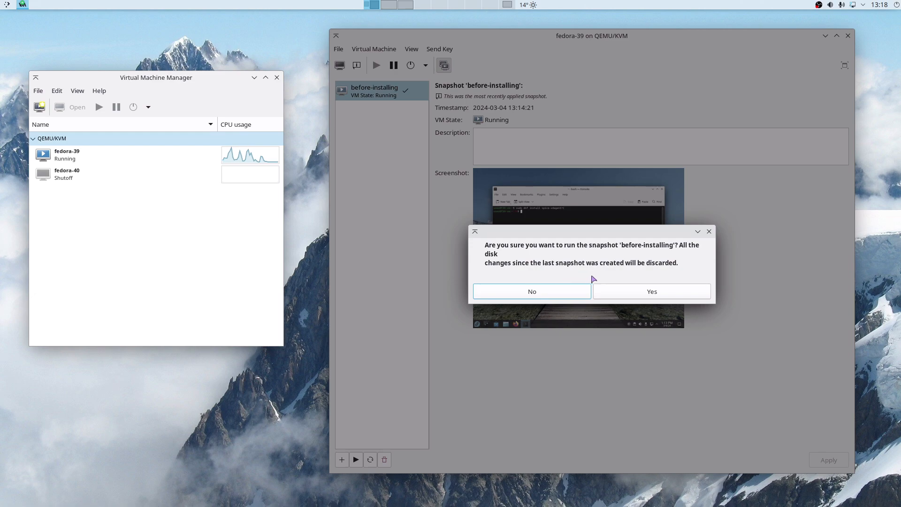
pyautogui.click(687, 295)
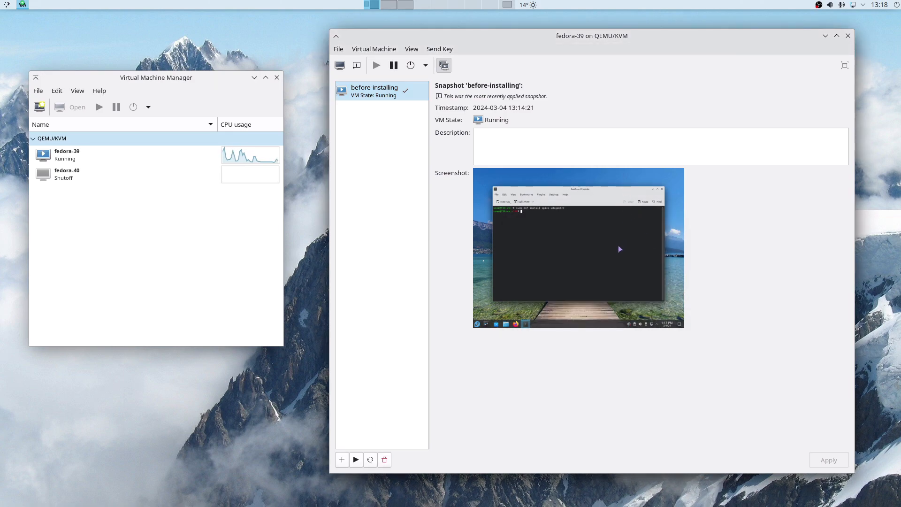
# Return to the fedora-39 graphical console and check the guest's Graphics applications for Flameshot, closing the launcher again.
pyautogui.click(340, 65)
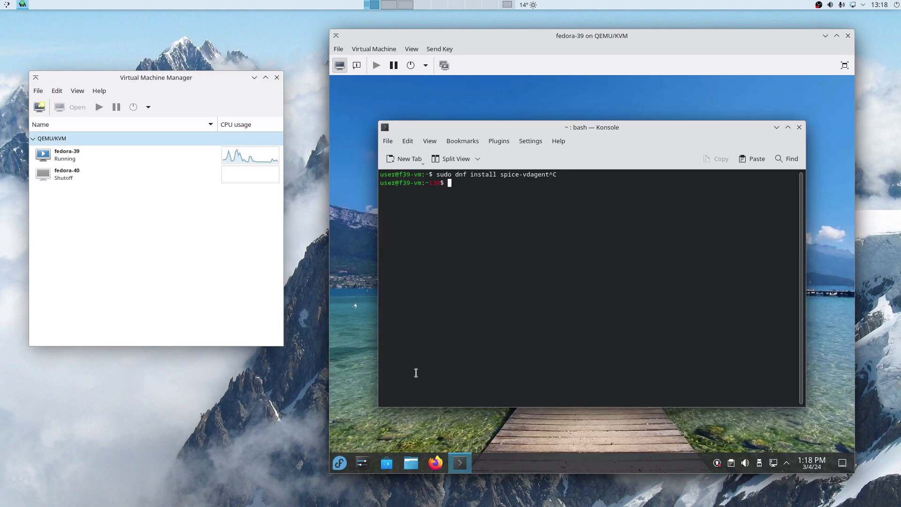
pyautogui.click(341, 465)
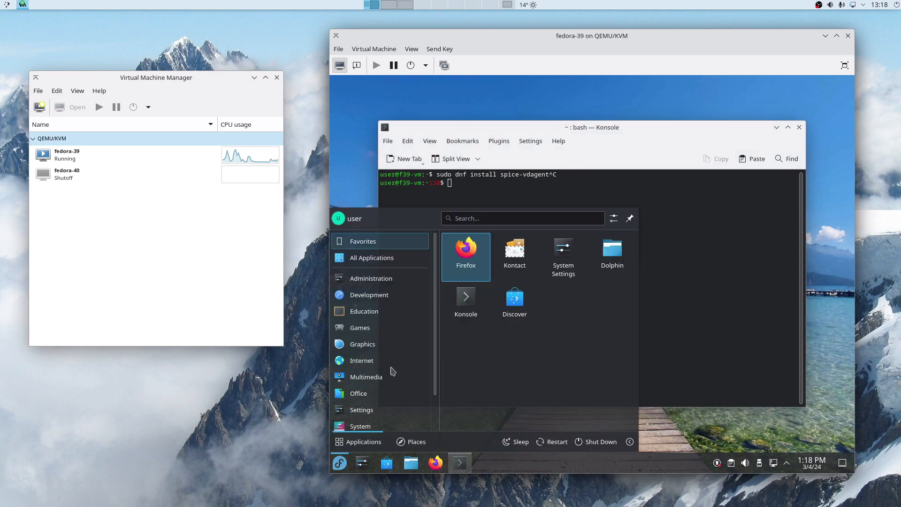
pyautogui.moveTo(365, 346)
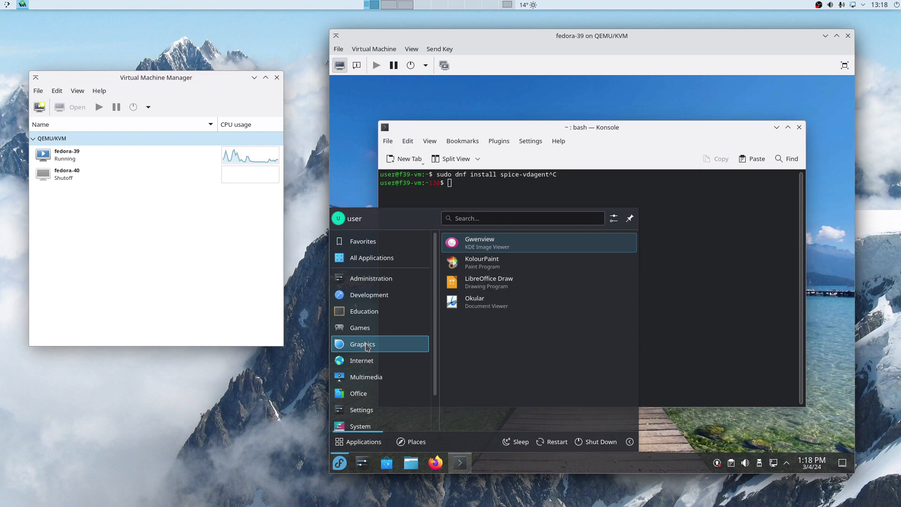
pyautogui.click(669, 133)
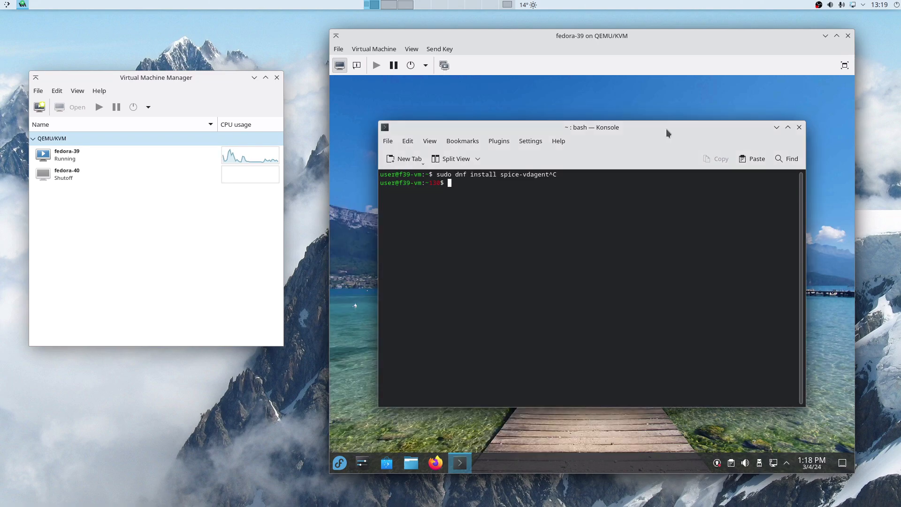